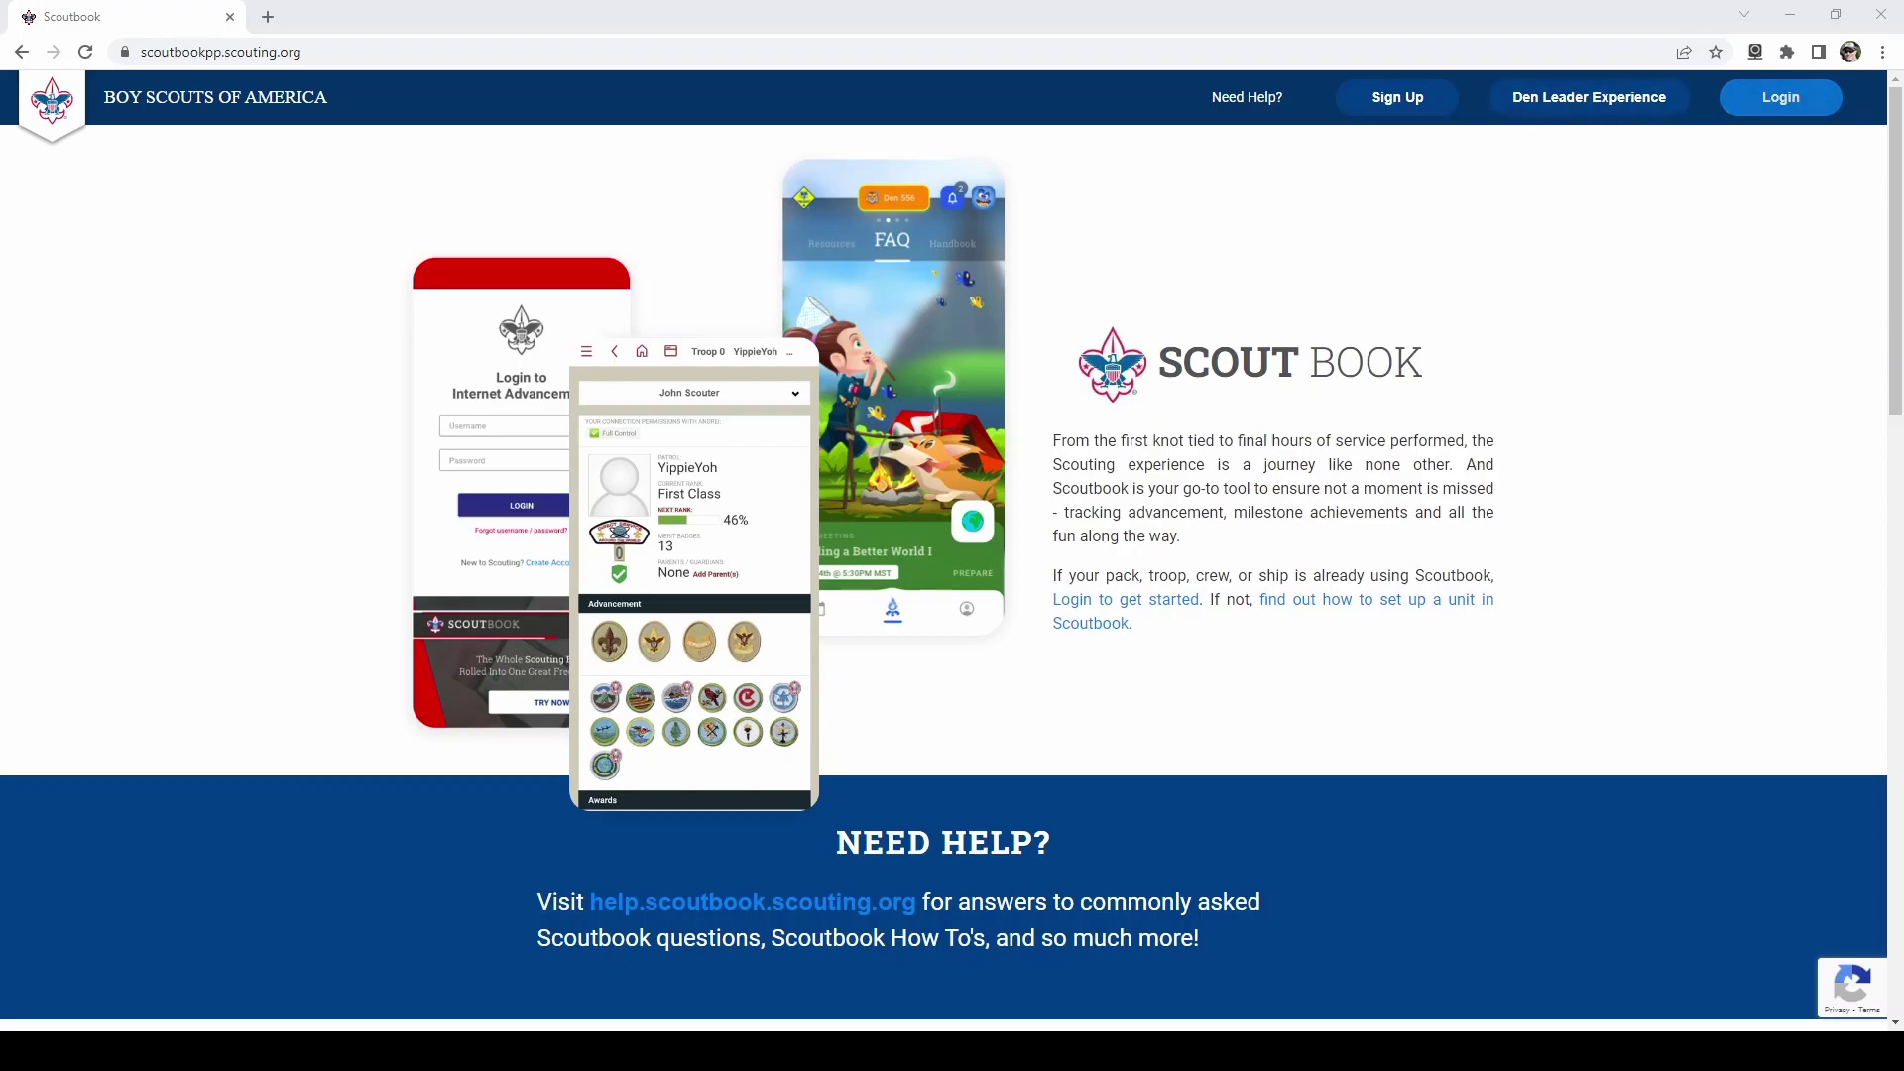
- Log into Scoutbook with a sandbox account and open Pack 45's roster in Internet Advancement
{"action": "left_click", "coordinate": [1785, 99]}
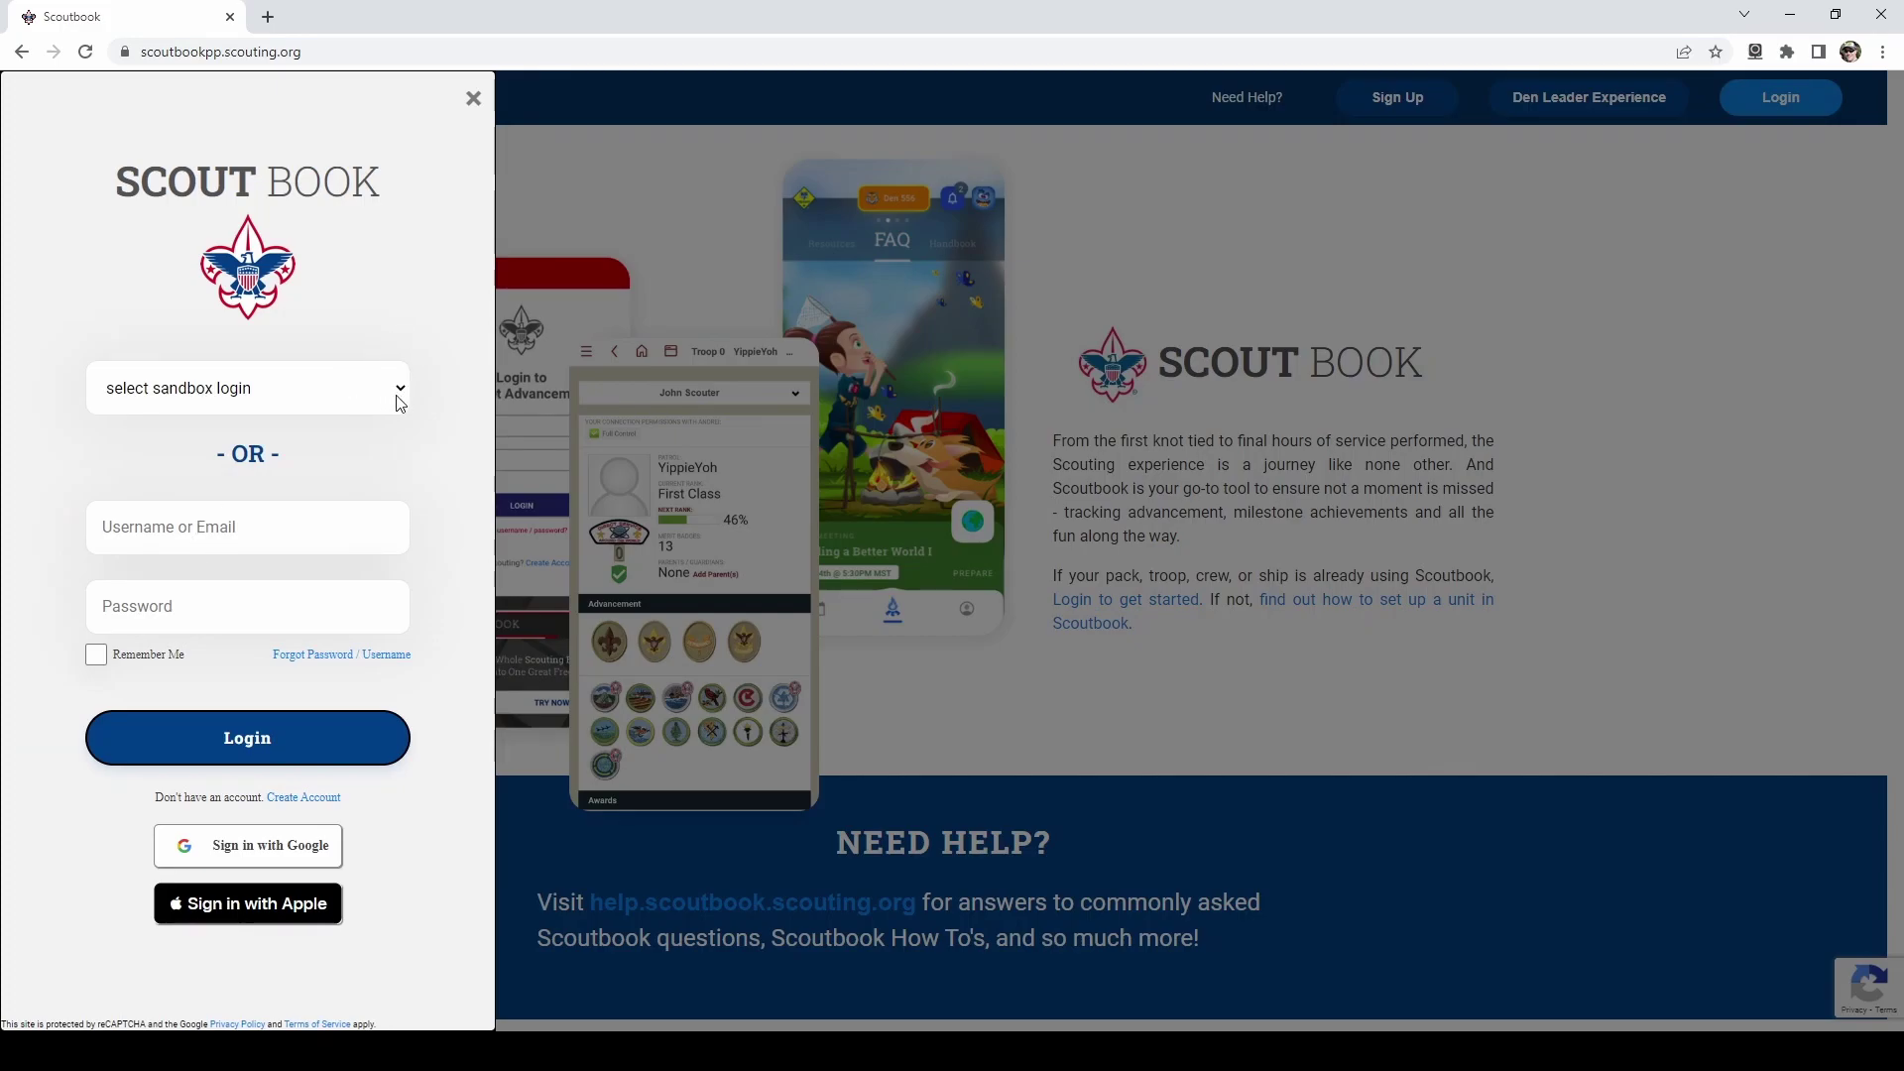
{"action": "left_click", "coordinate": [228, 549]}
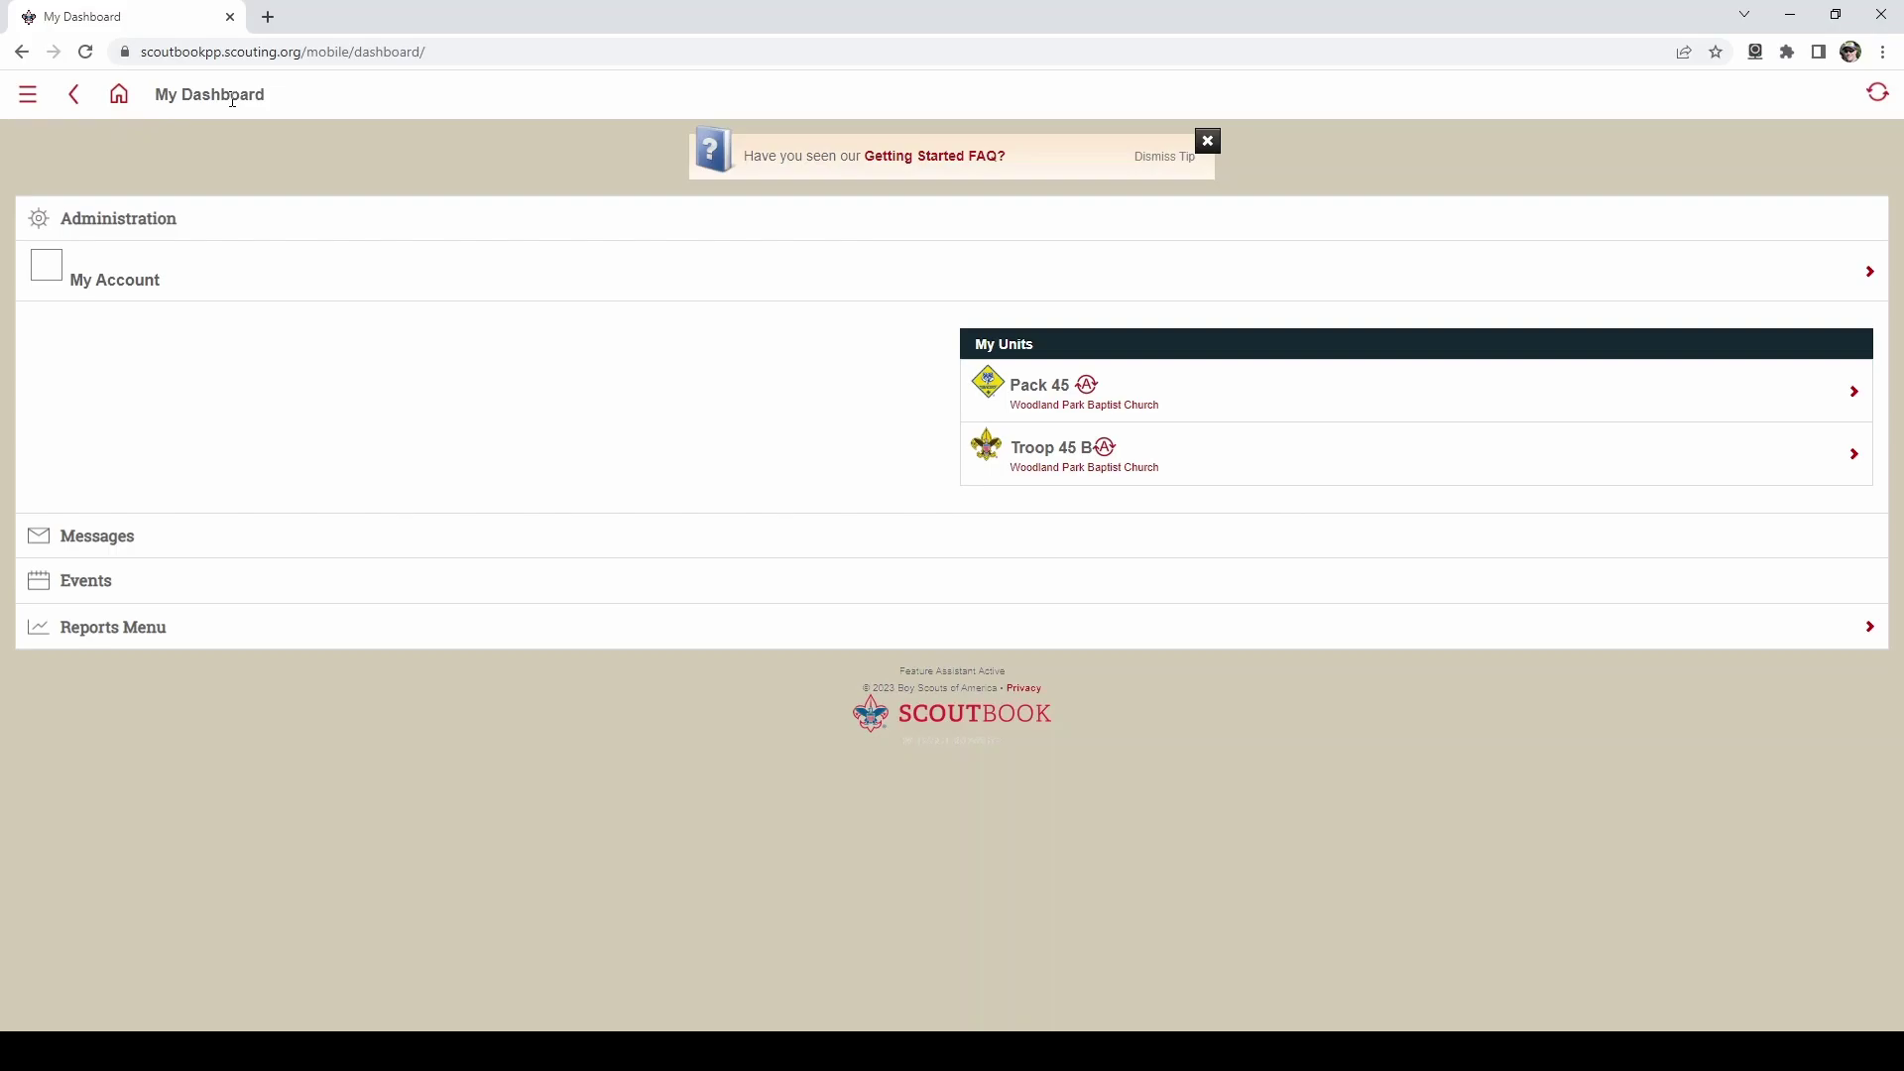
{"action": "left_click", "coordinate": [122, 99]}
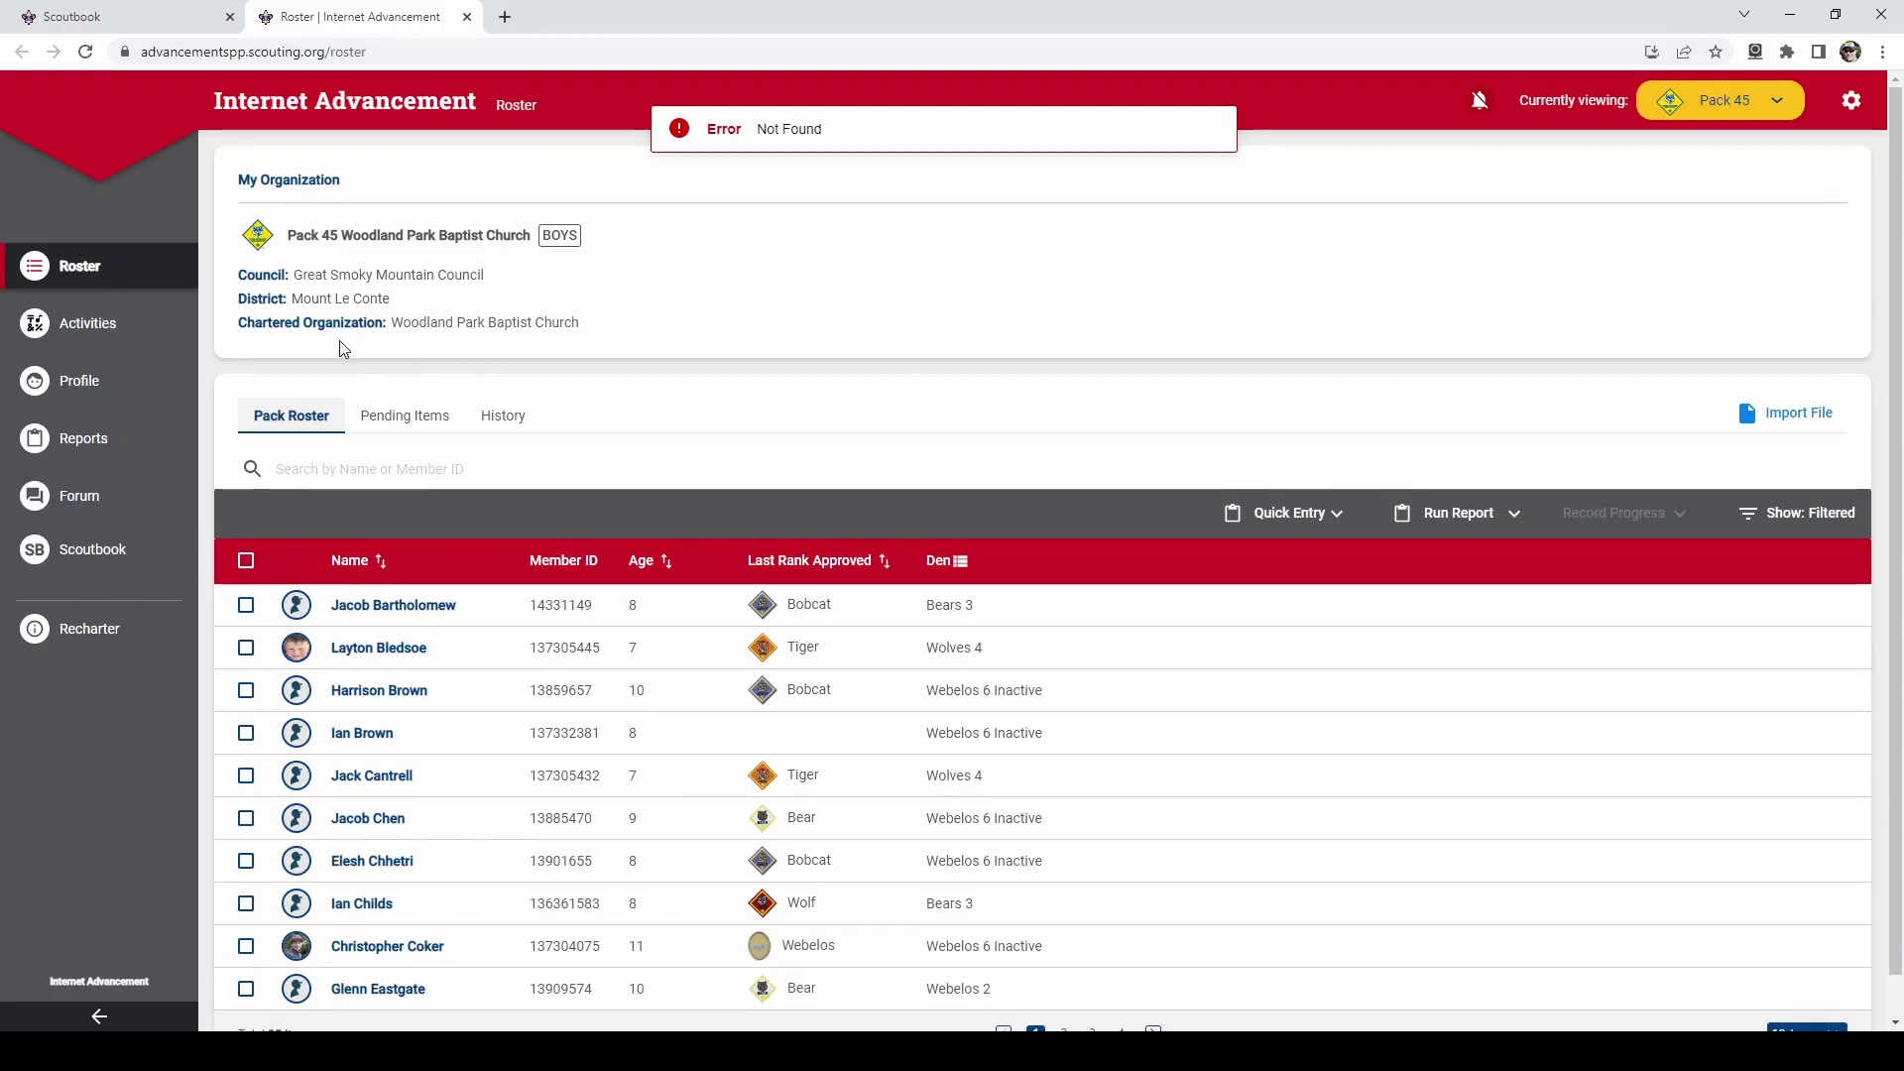
- Open the pack's Activities page and show the Camping, Hiking and Service Hours options
{"action": "left_click", "coordinate": [147, 330]}
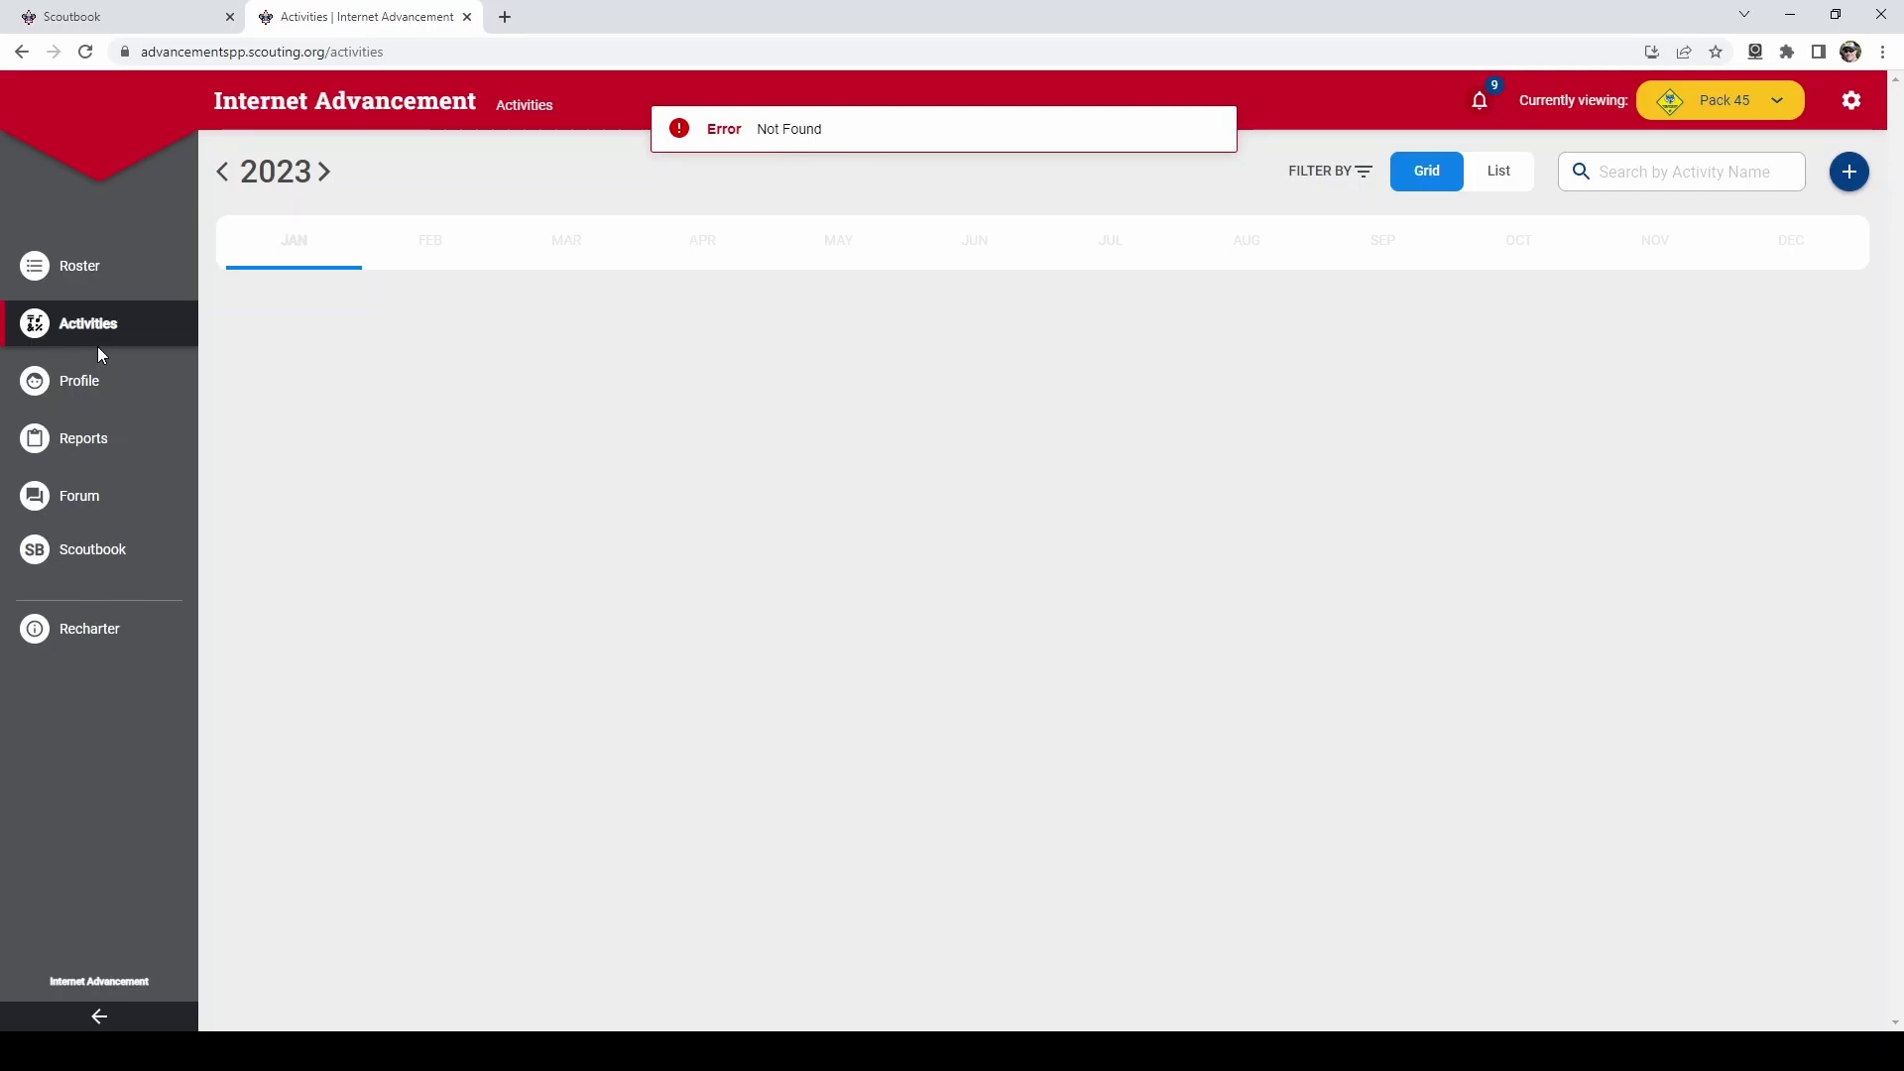
{"action": "left_click", "coordinate": [1850, 169]}
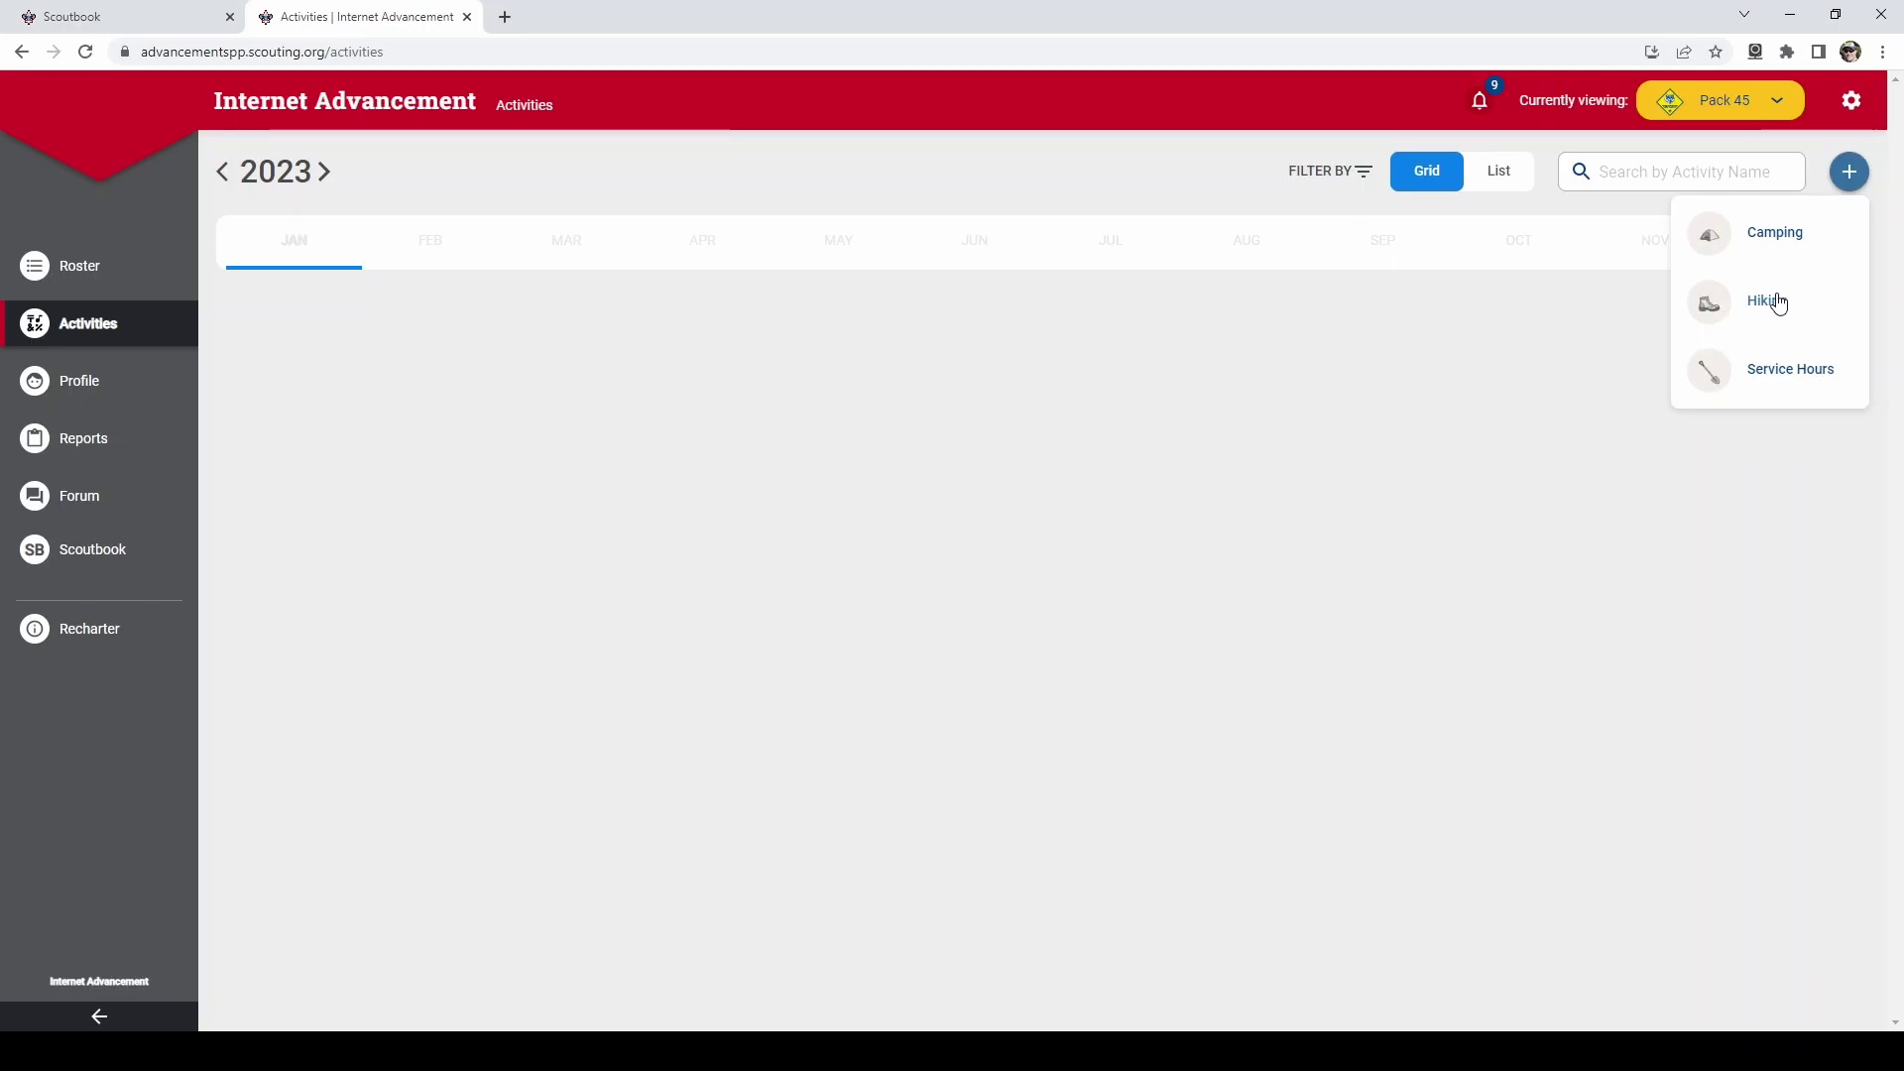
- Start a Camping record and add five youth and two adults as participants
{"action": "left_click", "coordinate": [1807, 234]}
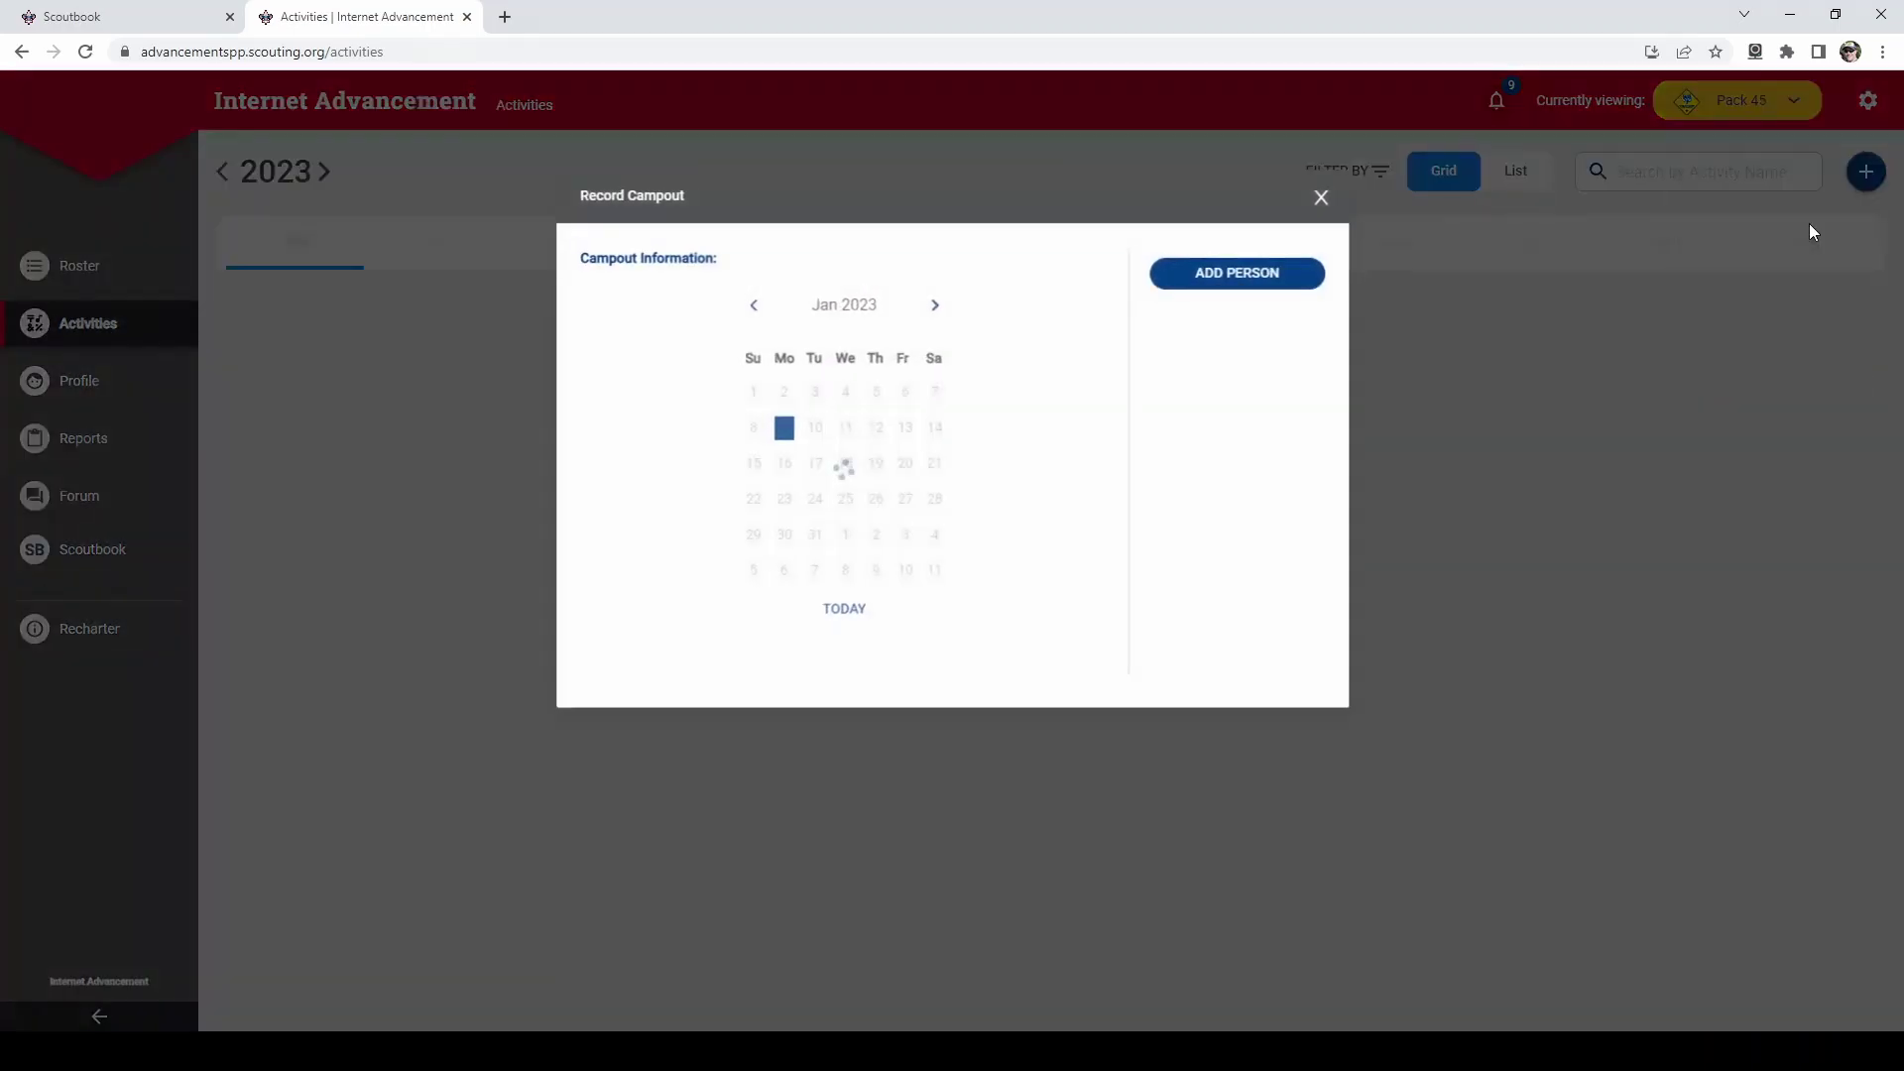
{"action": "left_click", "coordinate": [1258, 285]}
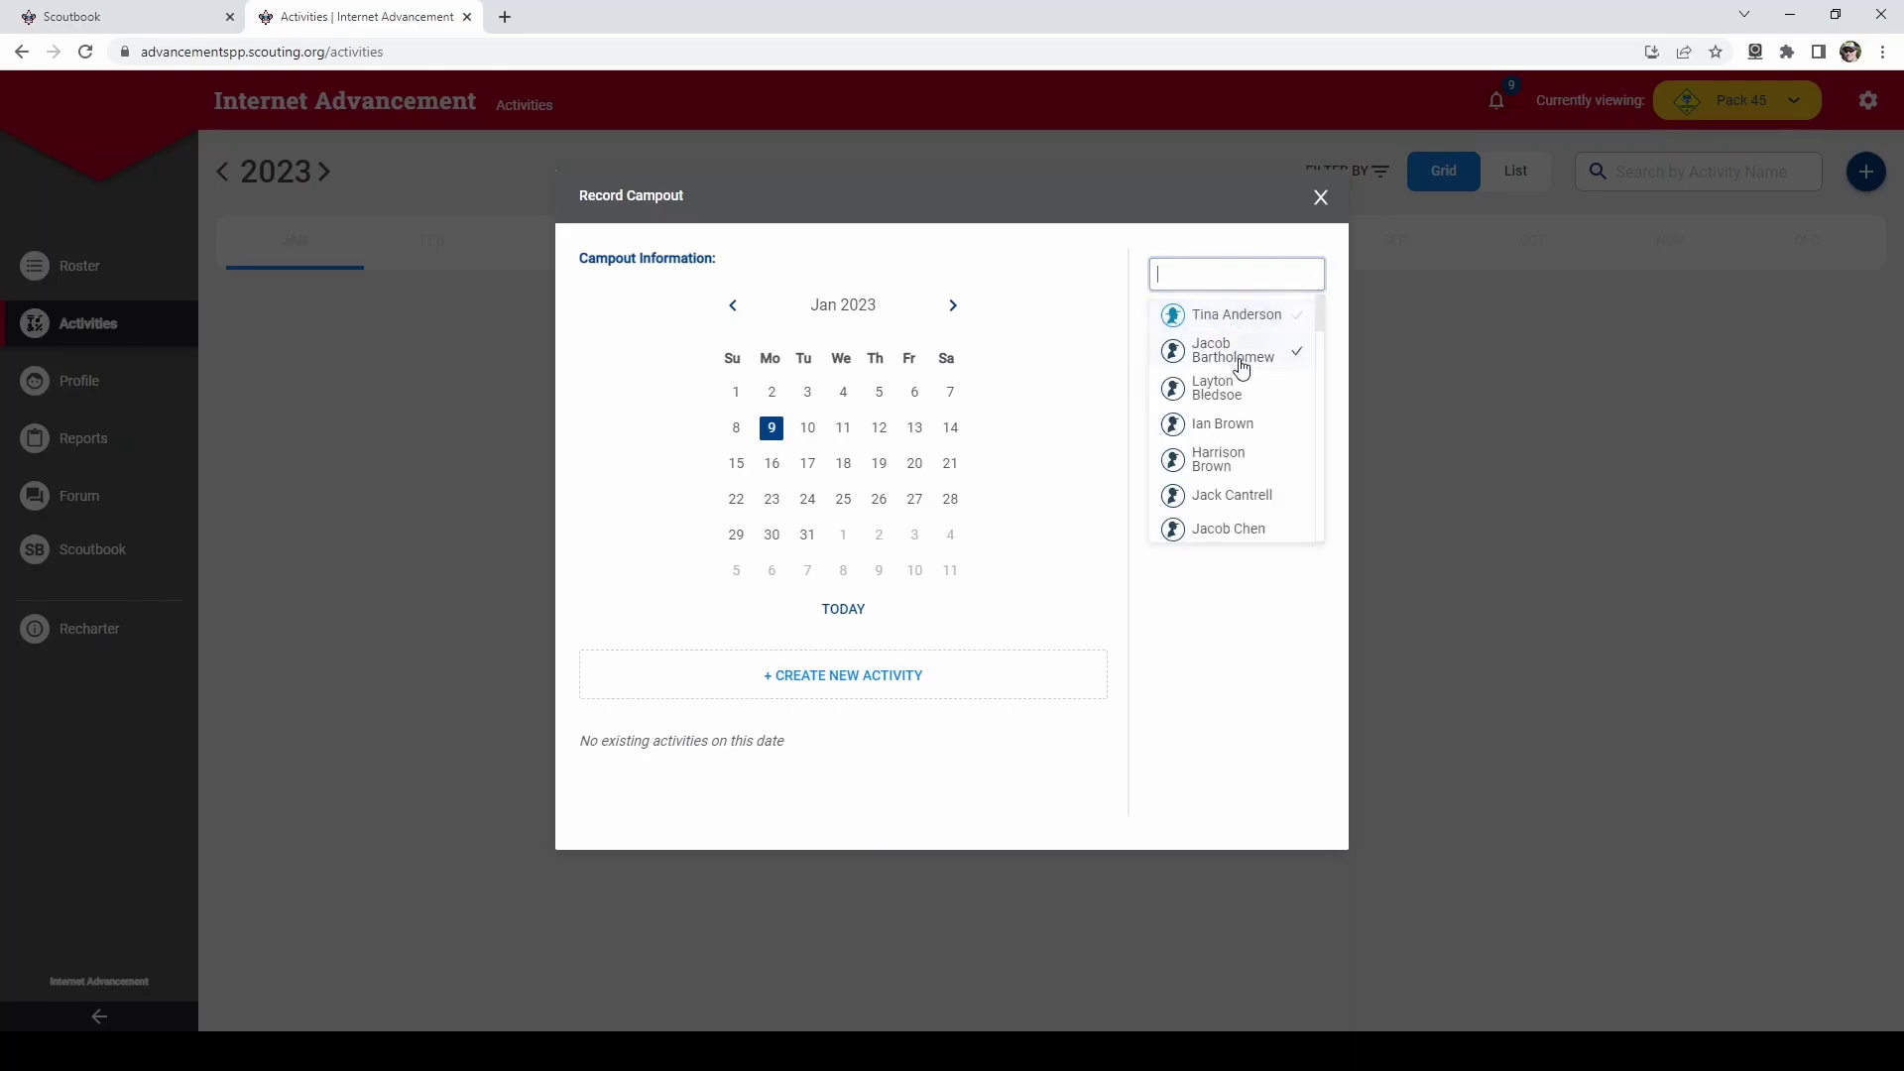
{"action": "left_click", "coordinate": [1252, 510]}
{"action": "scroll", "coordinate": [1253, 466], "scroll_direction": "down", "scroll_amount": 1}
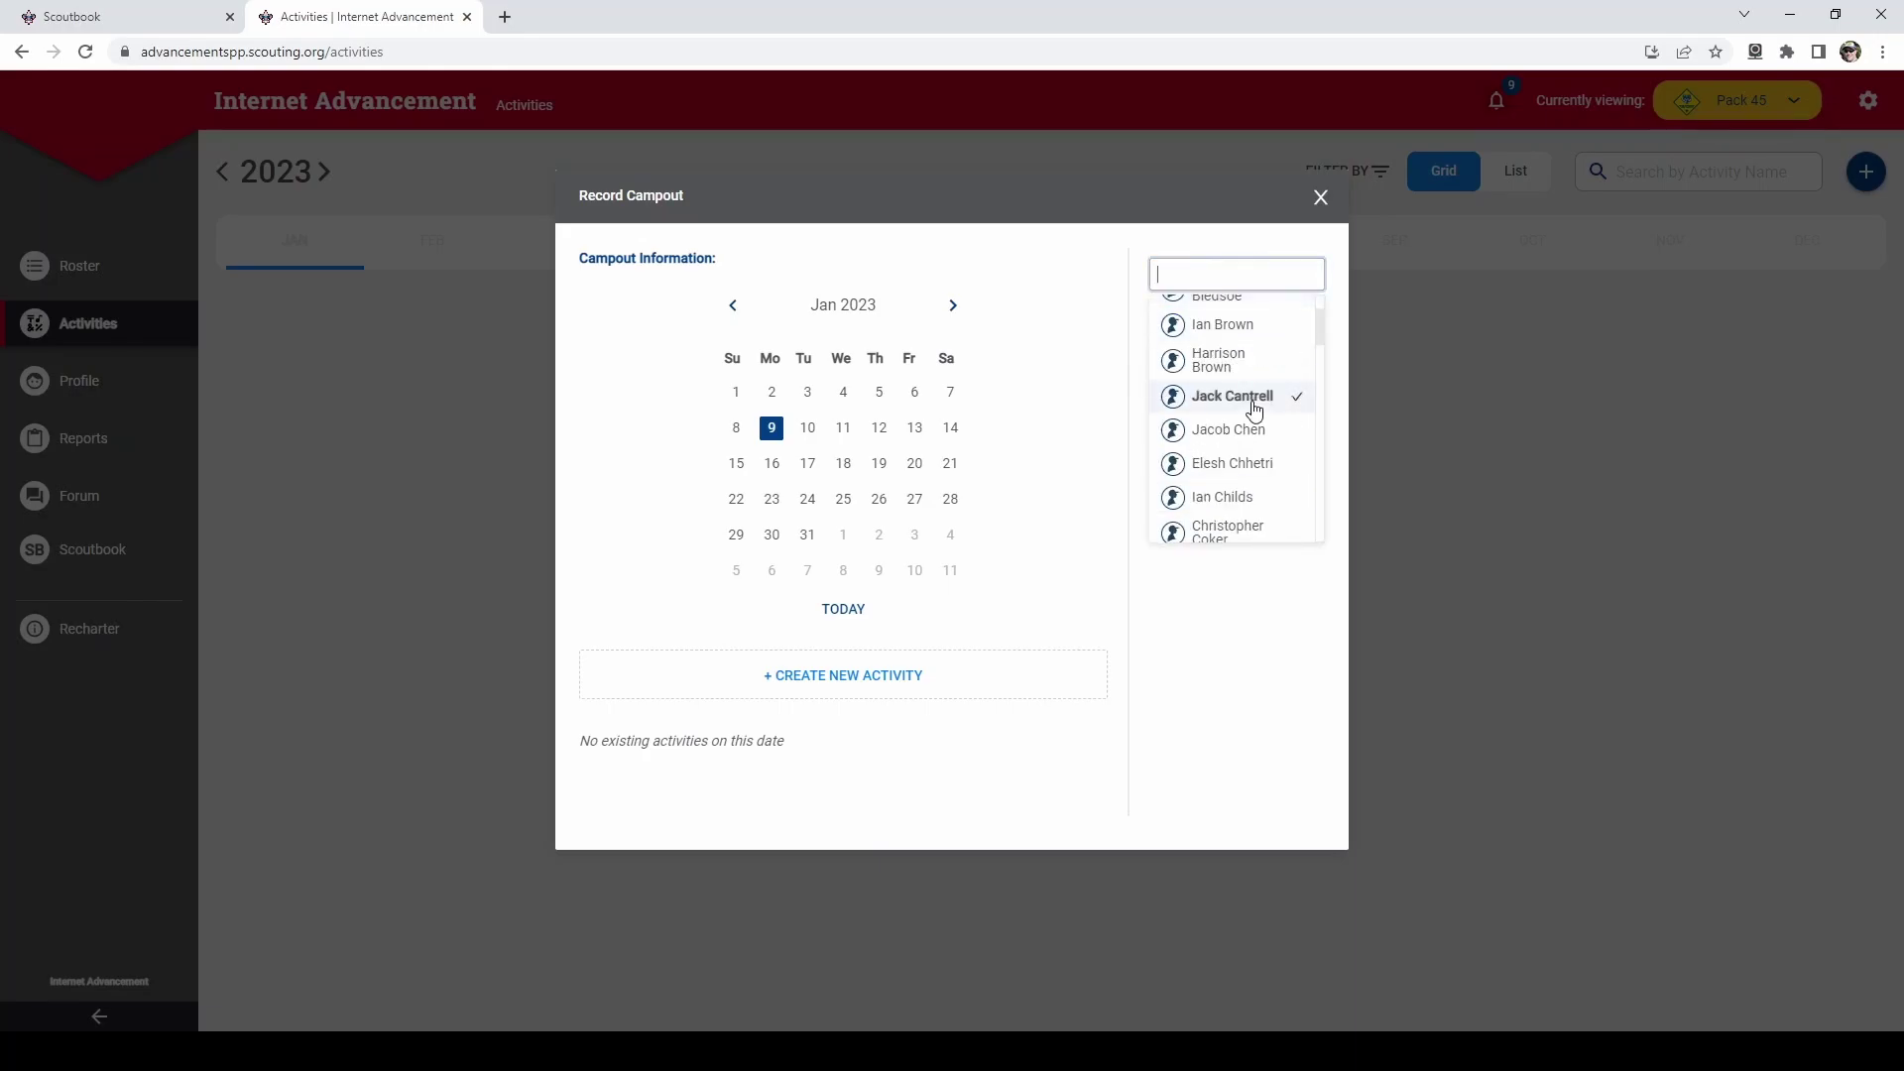
{"action": "left_click", "coordinate": [1235, 502]}
{"action": "scroll", "coordinate": [1233, 523], "scroll_direction": "down", "scroll_amount": 4}
{"action": "scroll", "coordinate": [1233, 526], "scroll_direction": "down", "scroll_amount": 5}
{"action": "left_click", "coordinate": [1226, 444]}
{"action": "left_click", "coordinate": [1227, 476]}
{"action": "left_click", "coordinate": [1239, 337]}
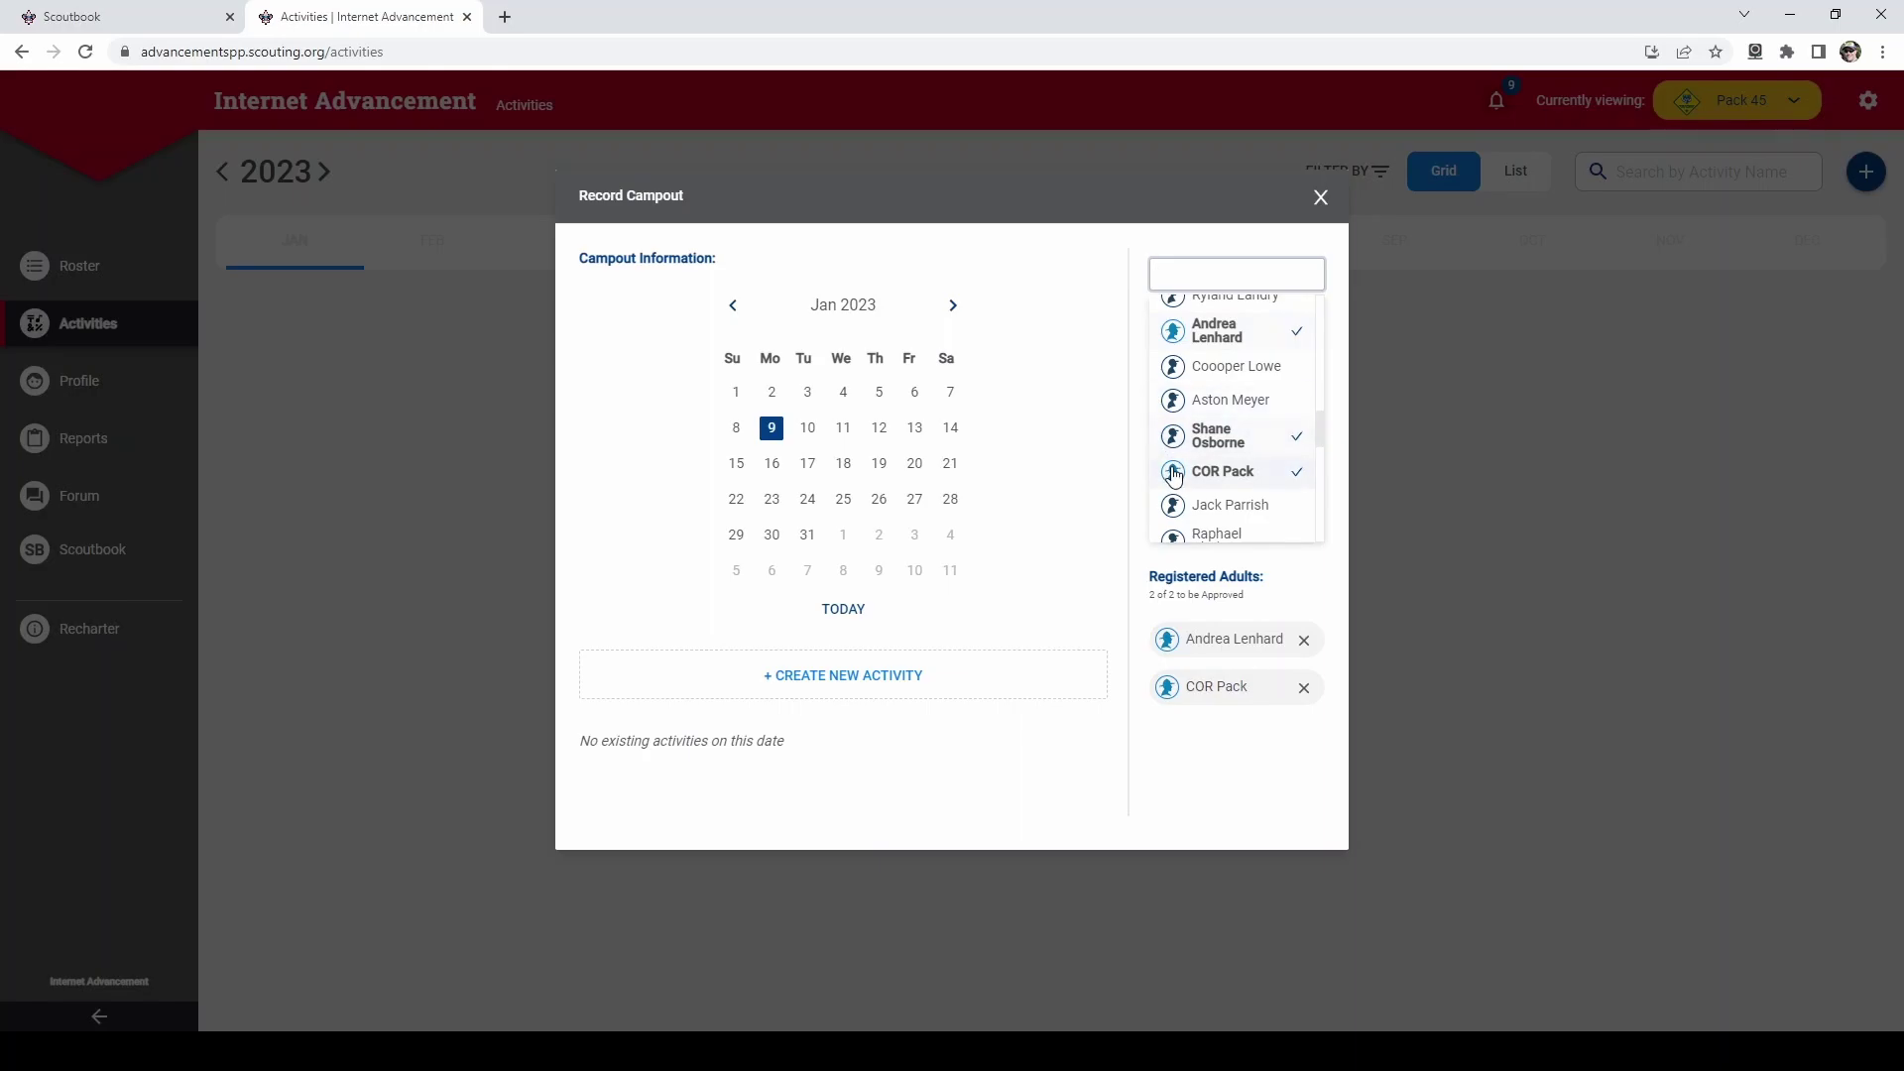
{"action": "left_click", "coordinate": [1194, 494]}
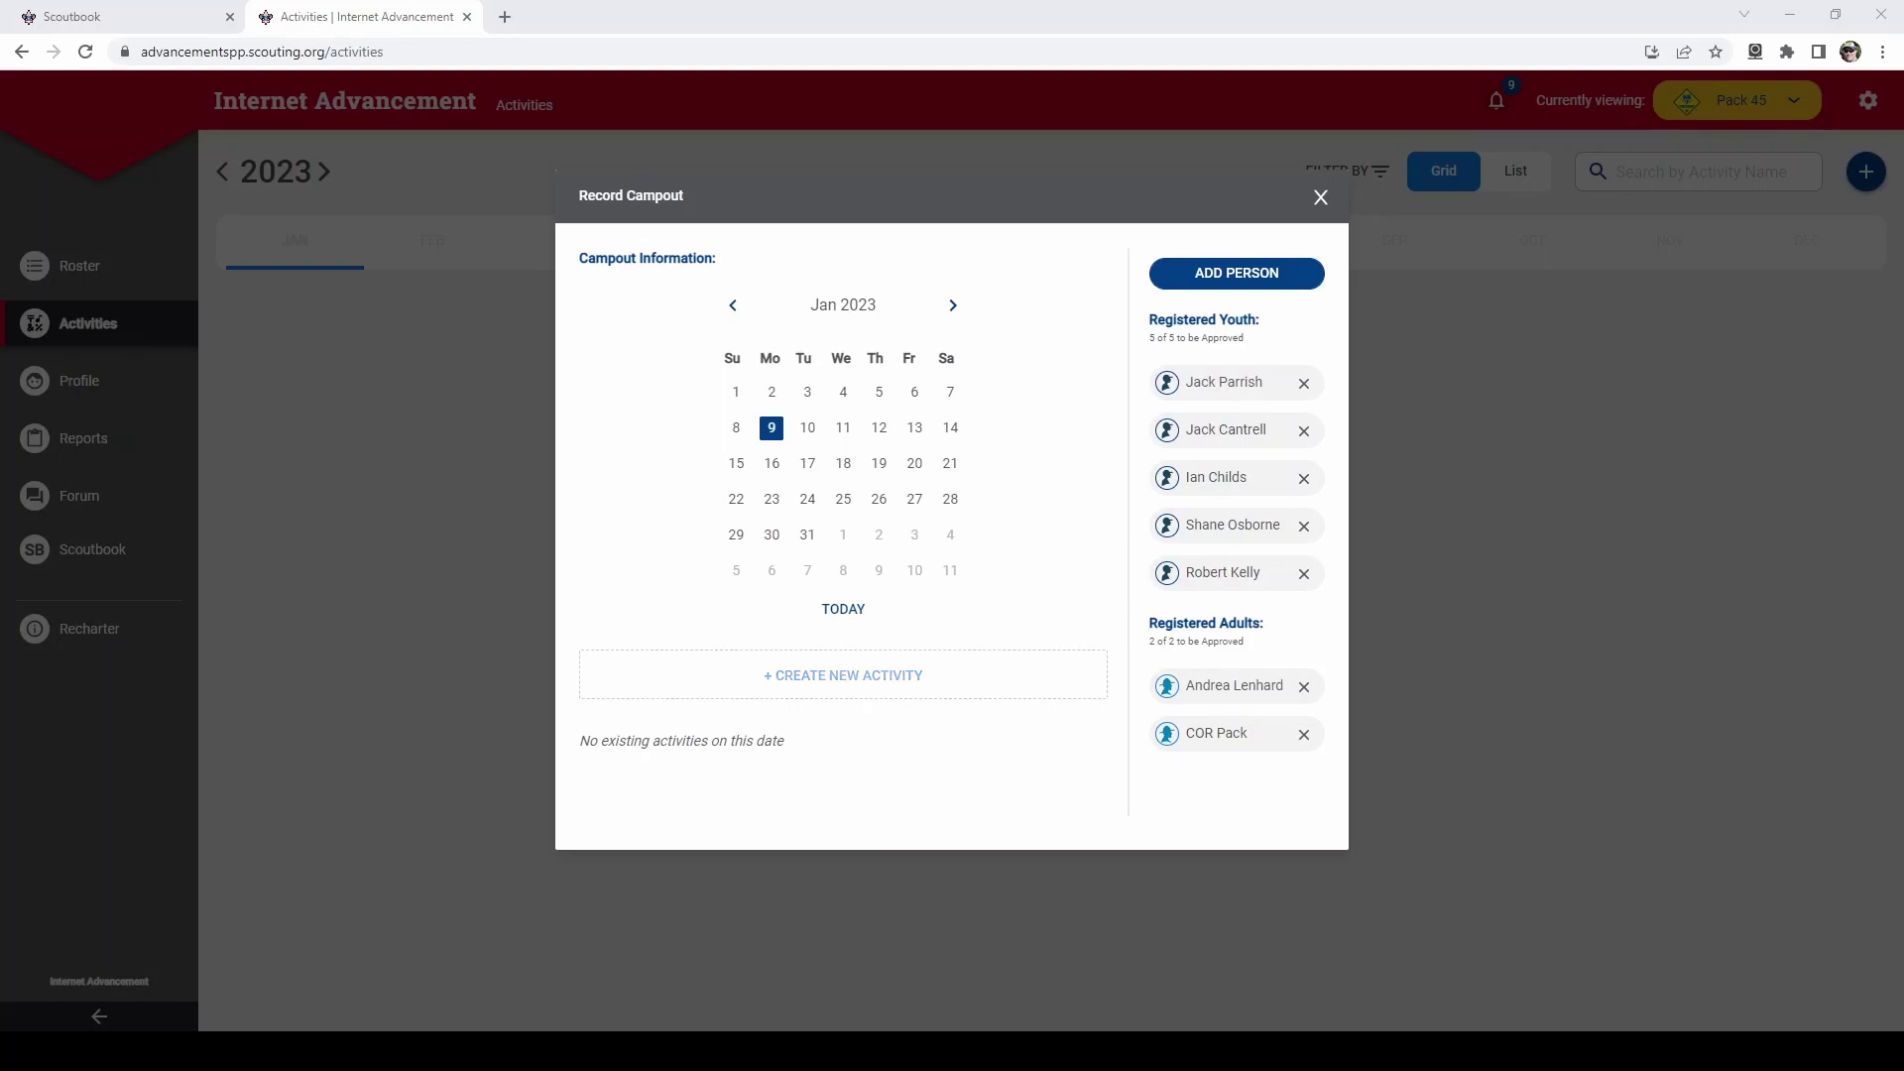
- Create a new campout activity named 'Fall Campout'
{"action": "left_click", "coordinate": [861, 677]}
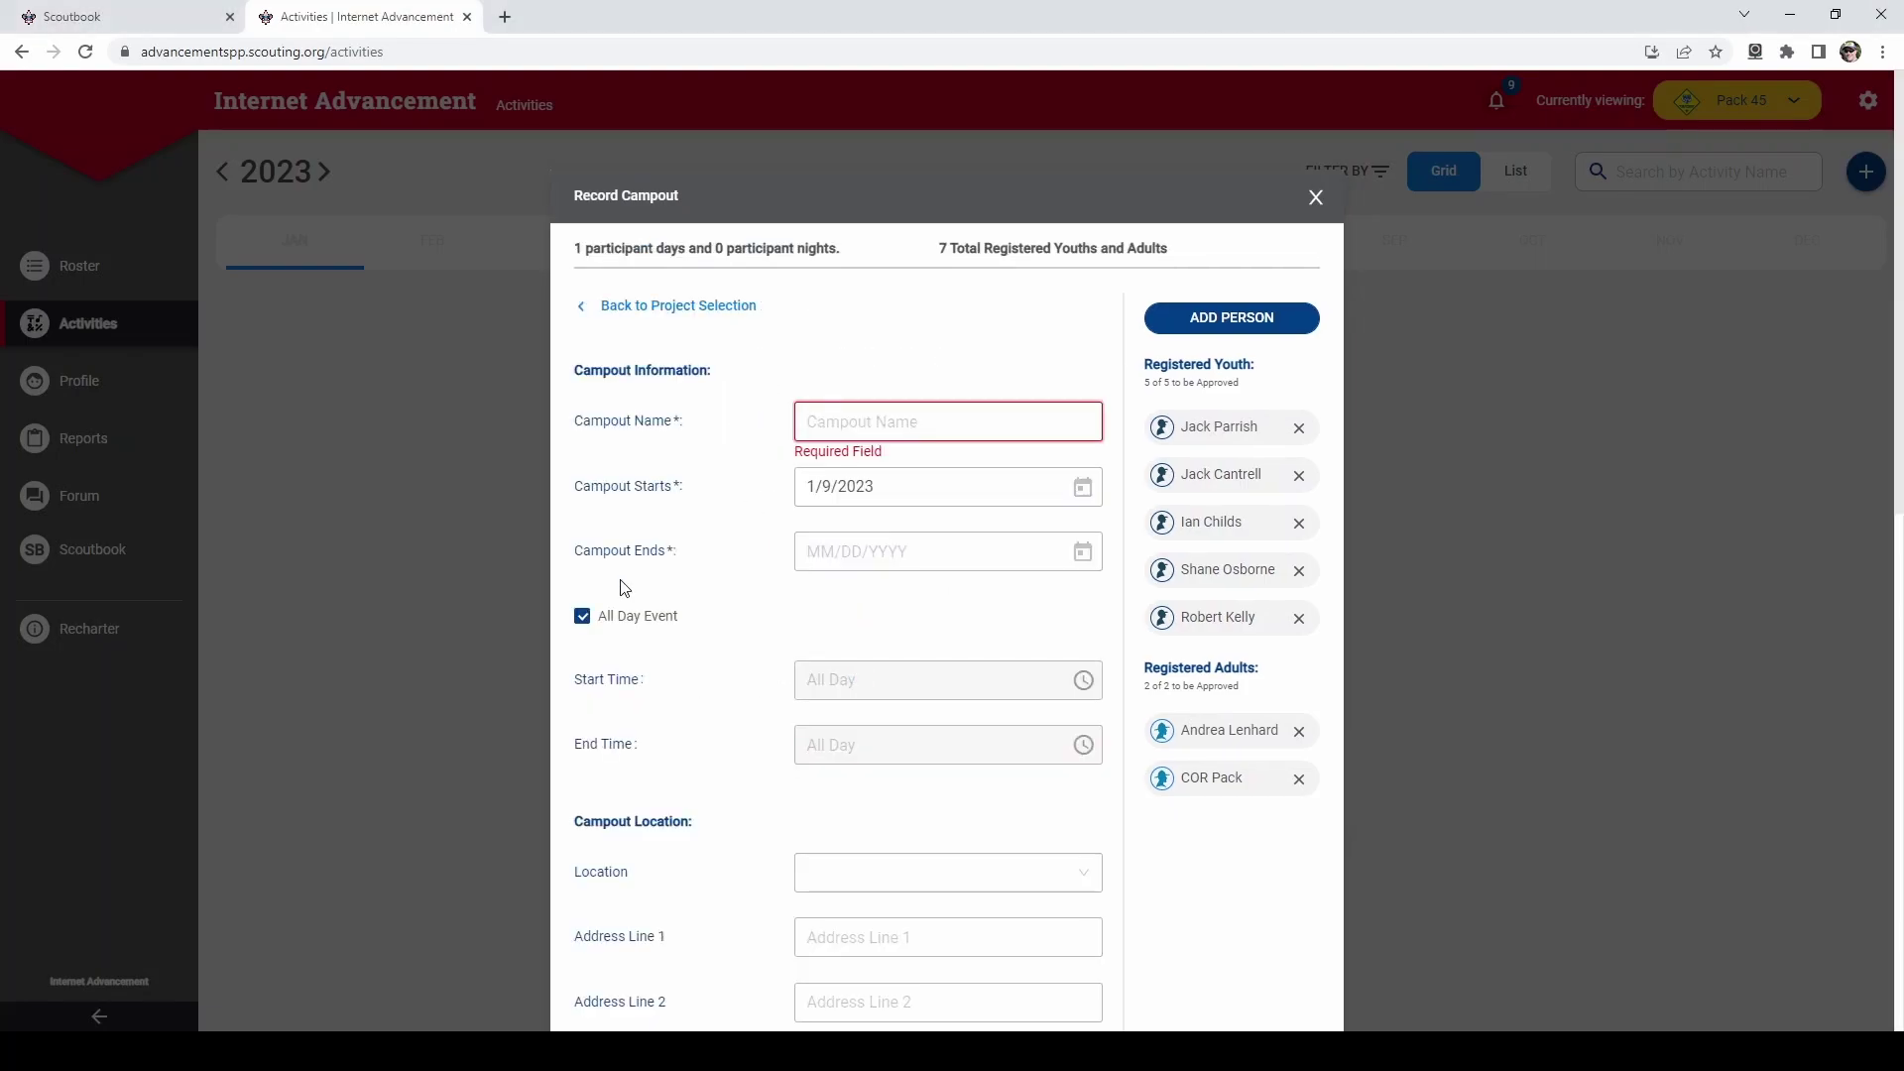
{"action": "left_click", "coordinate": [1018, 426]}
{"action": "type", "text": "Fall Camp"}
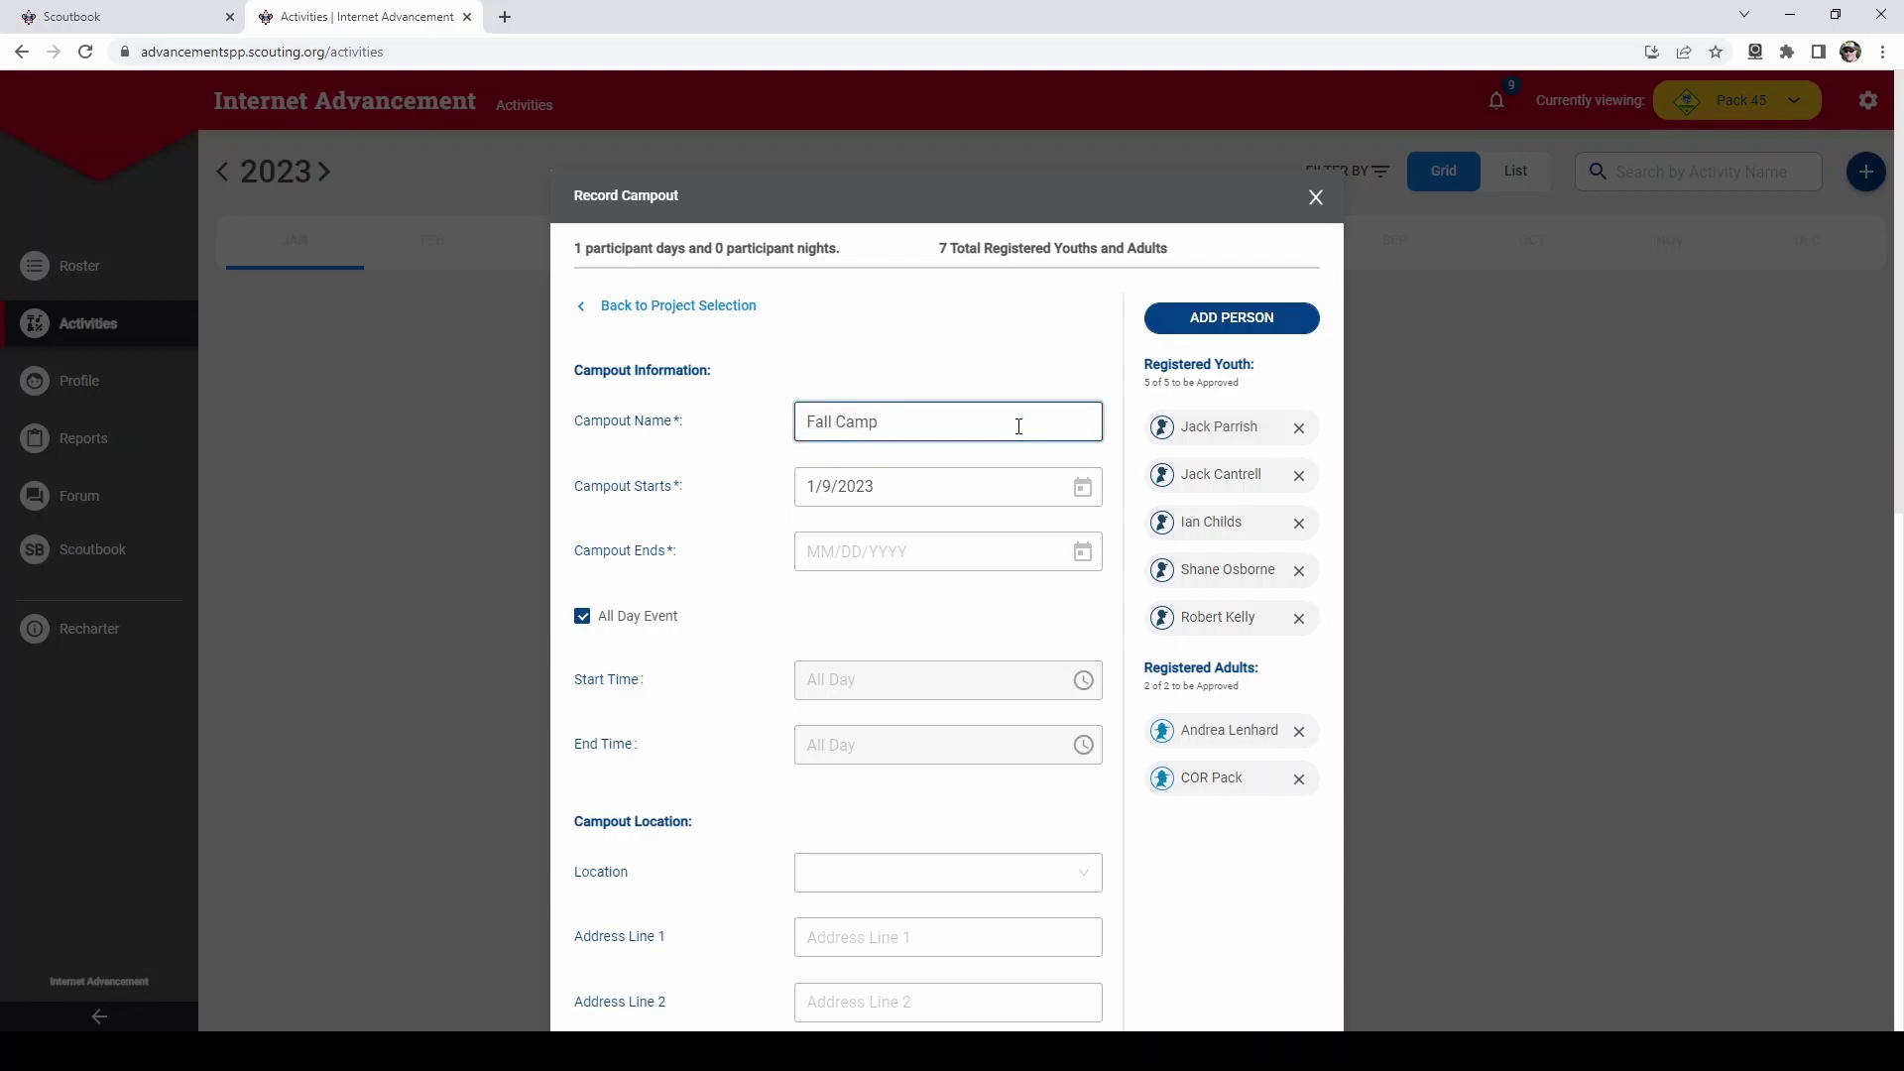
{"action": "type", "text": "out"}
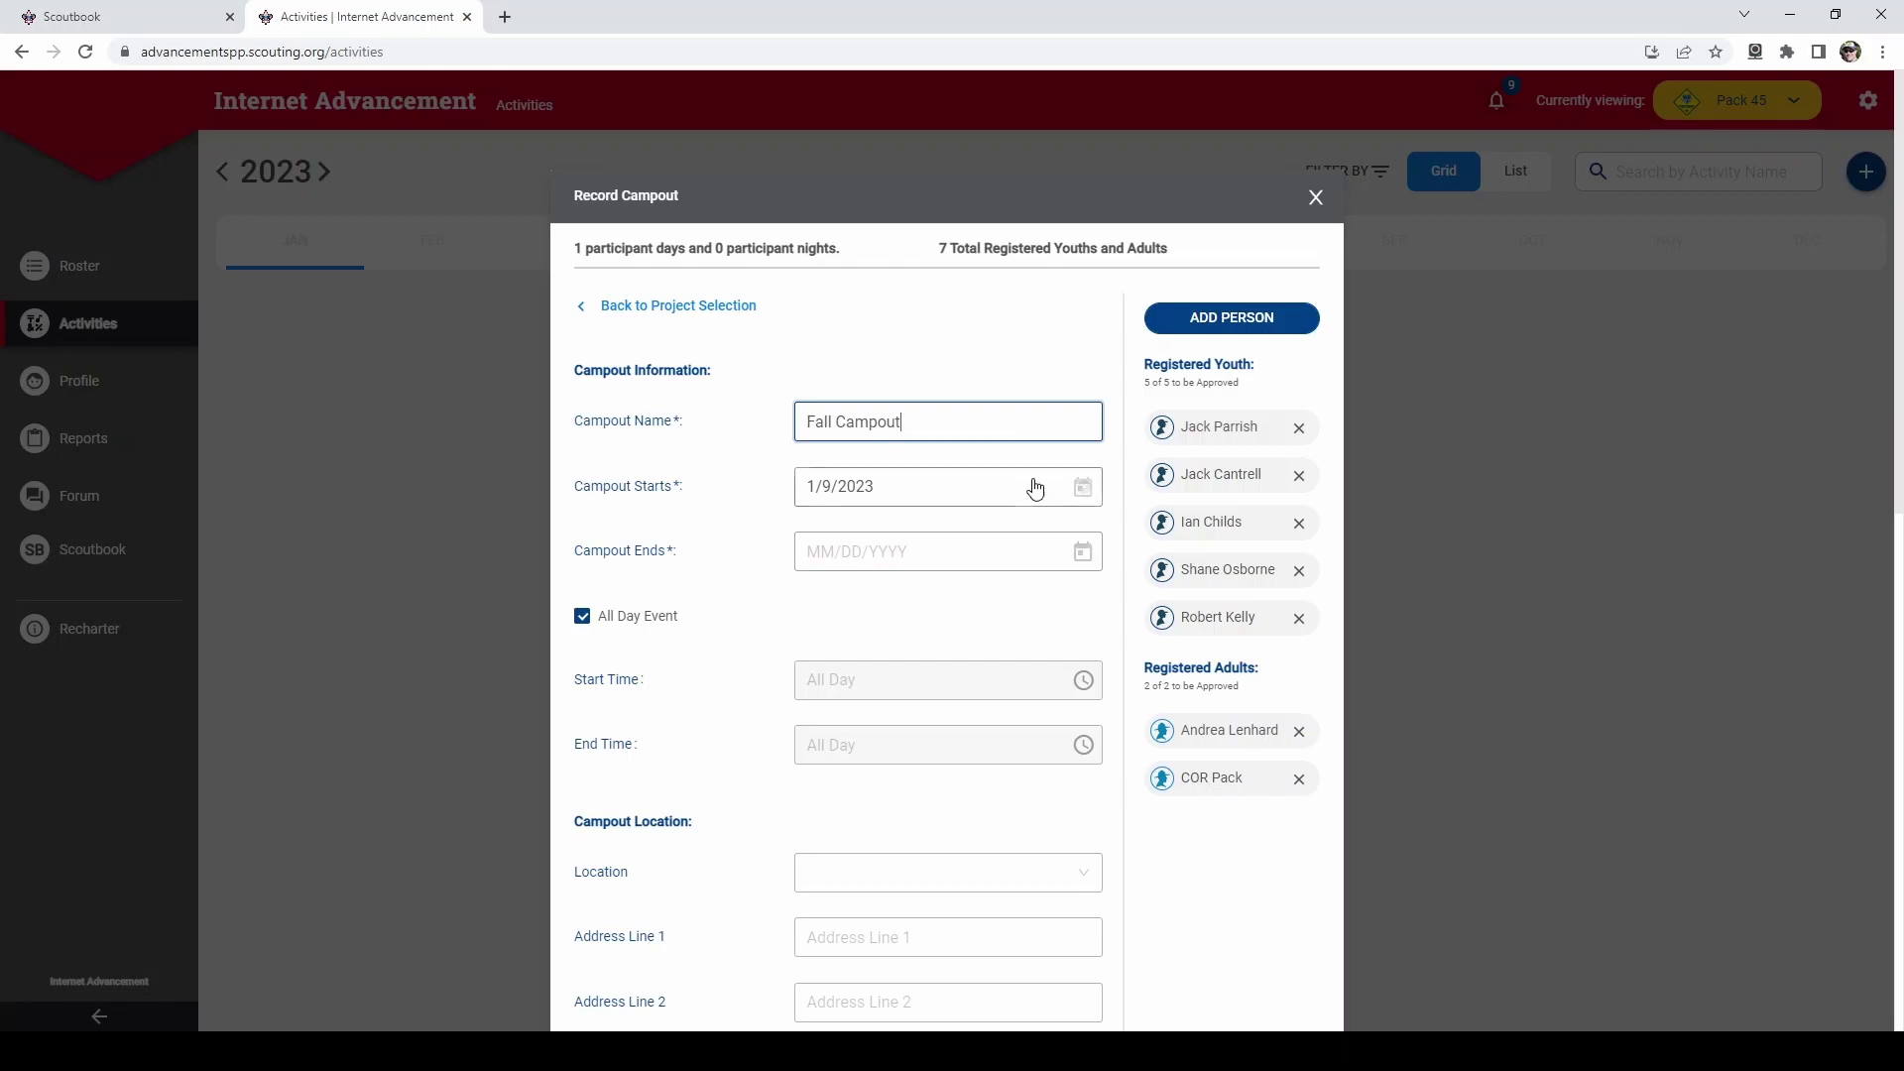
- Set the campout dates from October 7 to October 9, 2022
{"action": "left_click", "coordinate": [1058, 492]}
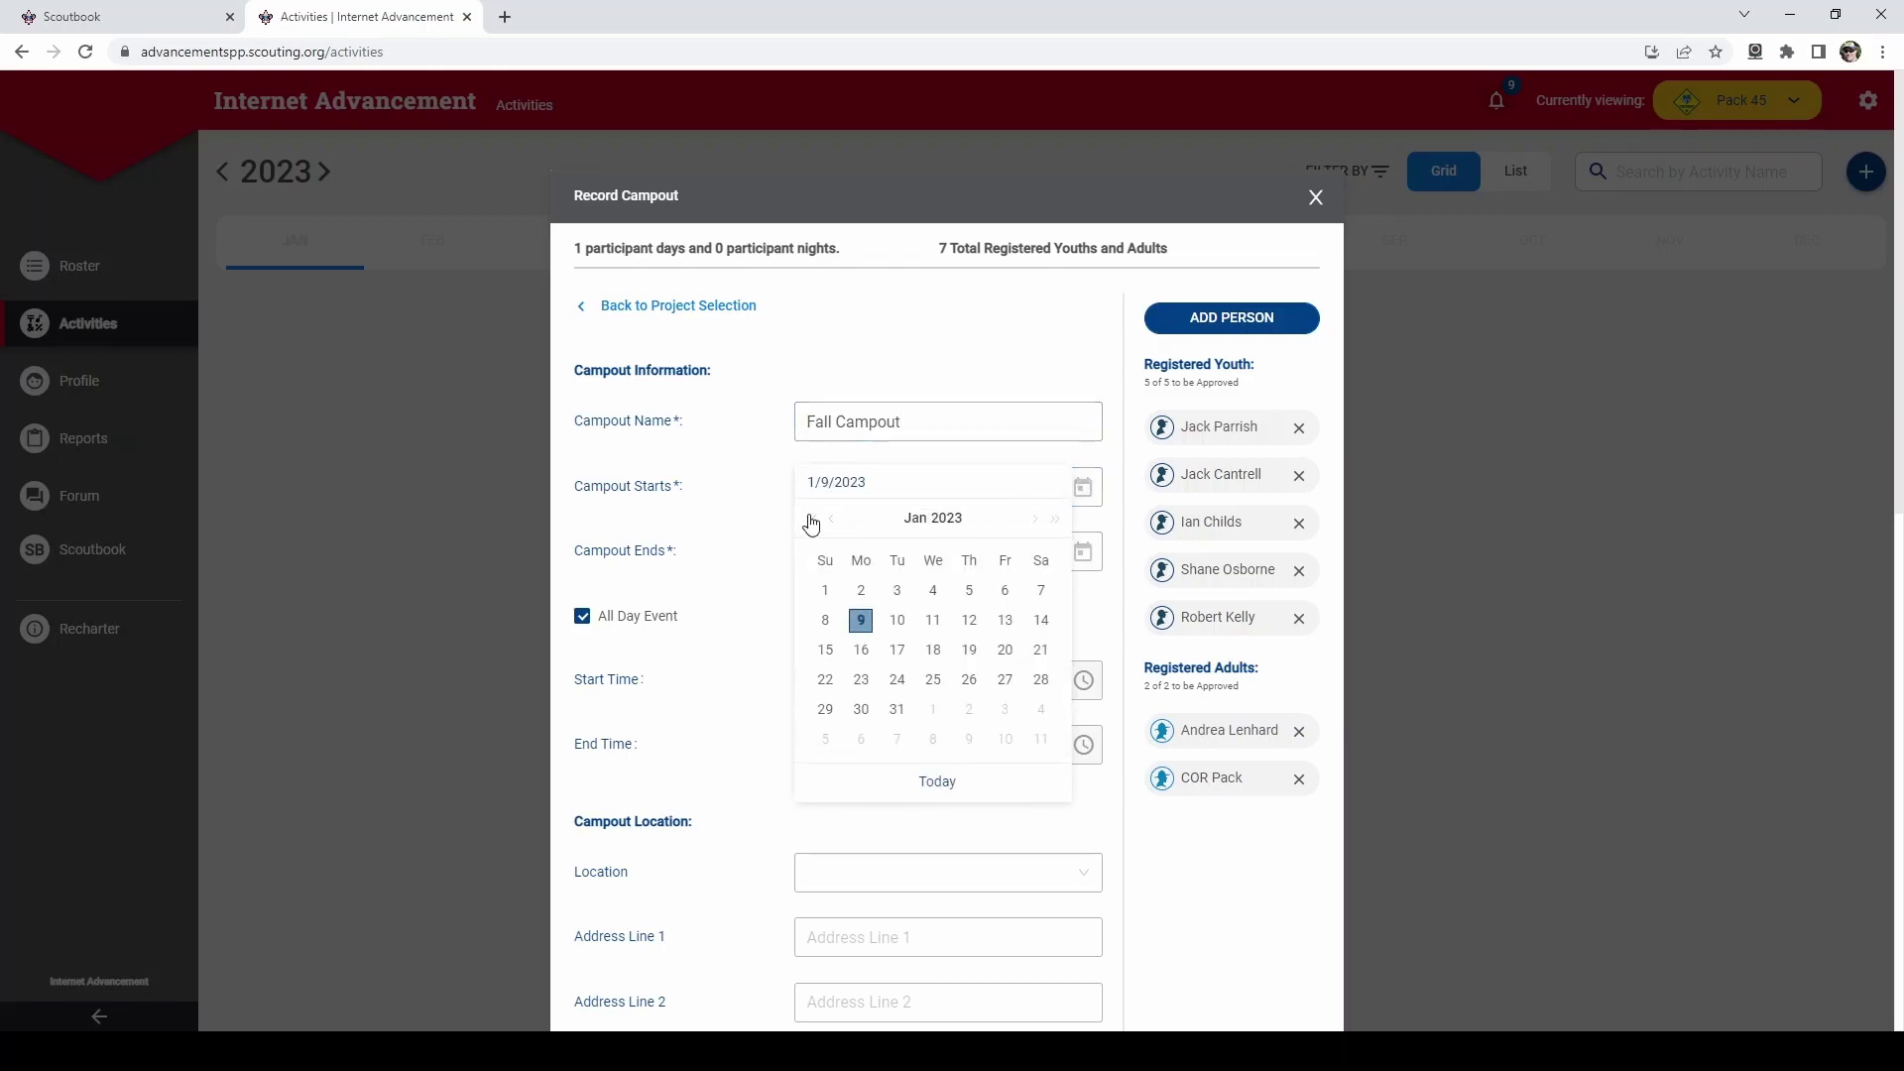
{"action": "left_click", "coordinate": [831, 521]}
{"action": "left_click", "coordinate": [831, 521]}
{"action": "left_click", "coordinate": [831, 521]}
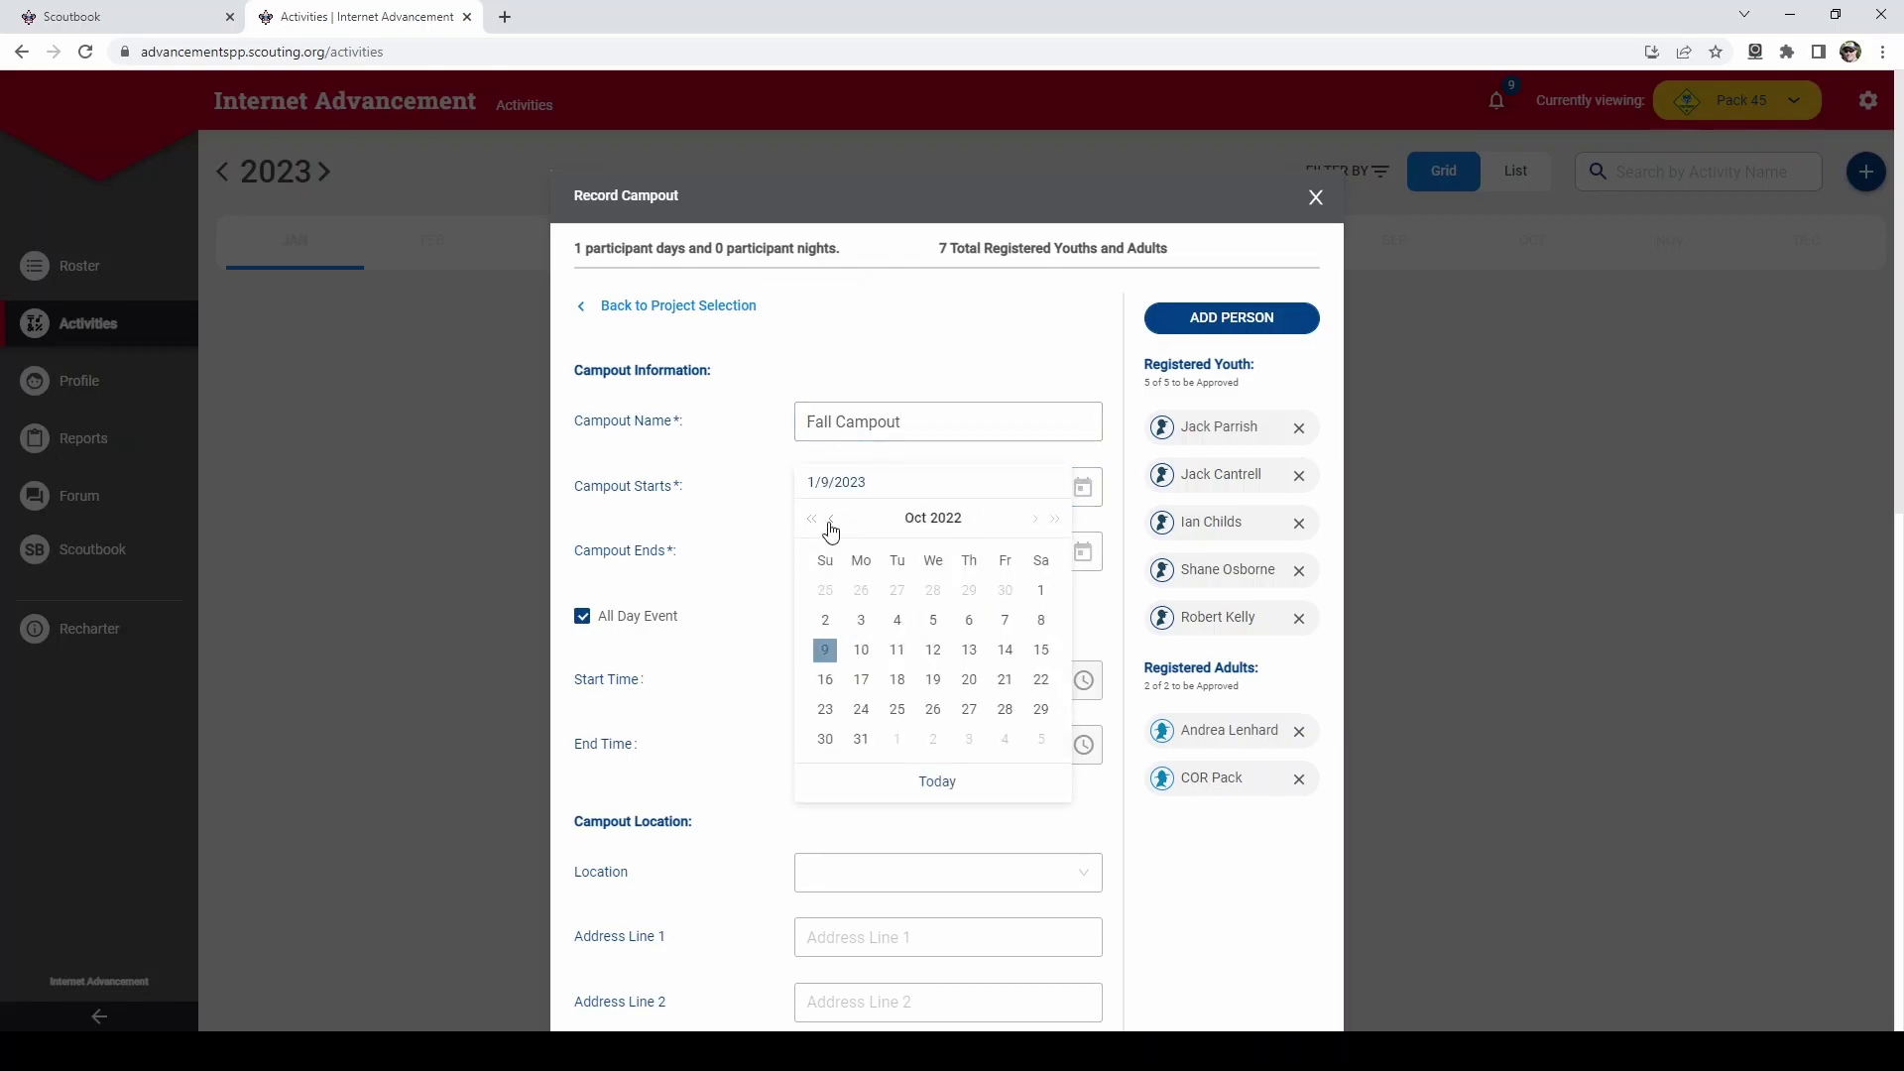
{"action": "left_click", "coordinate": [1005, 619]}
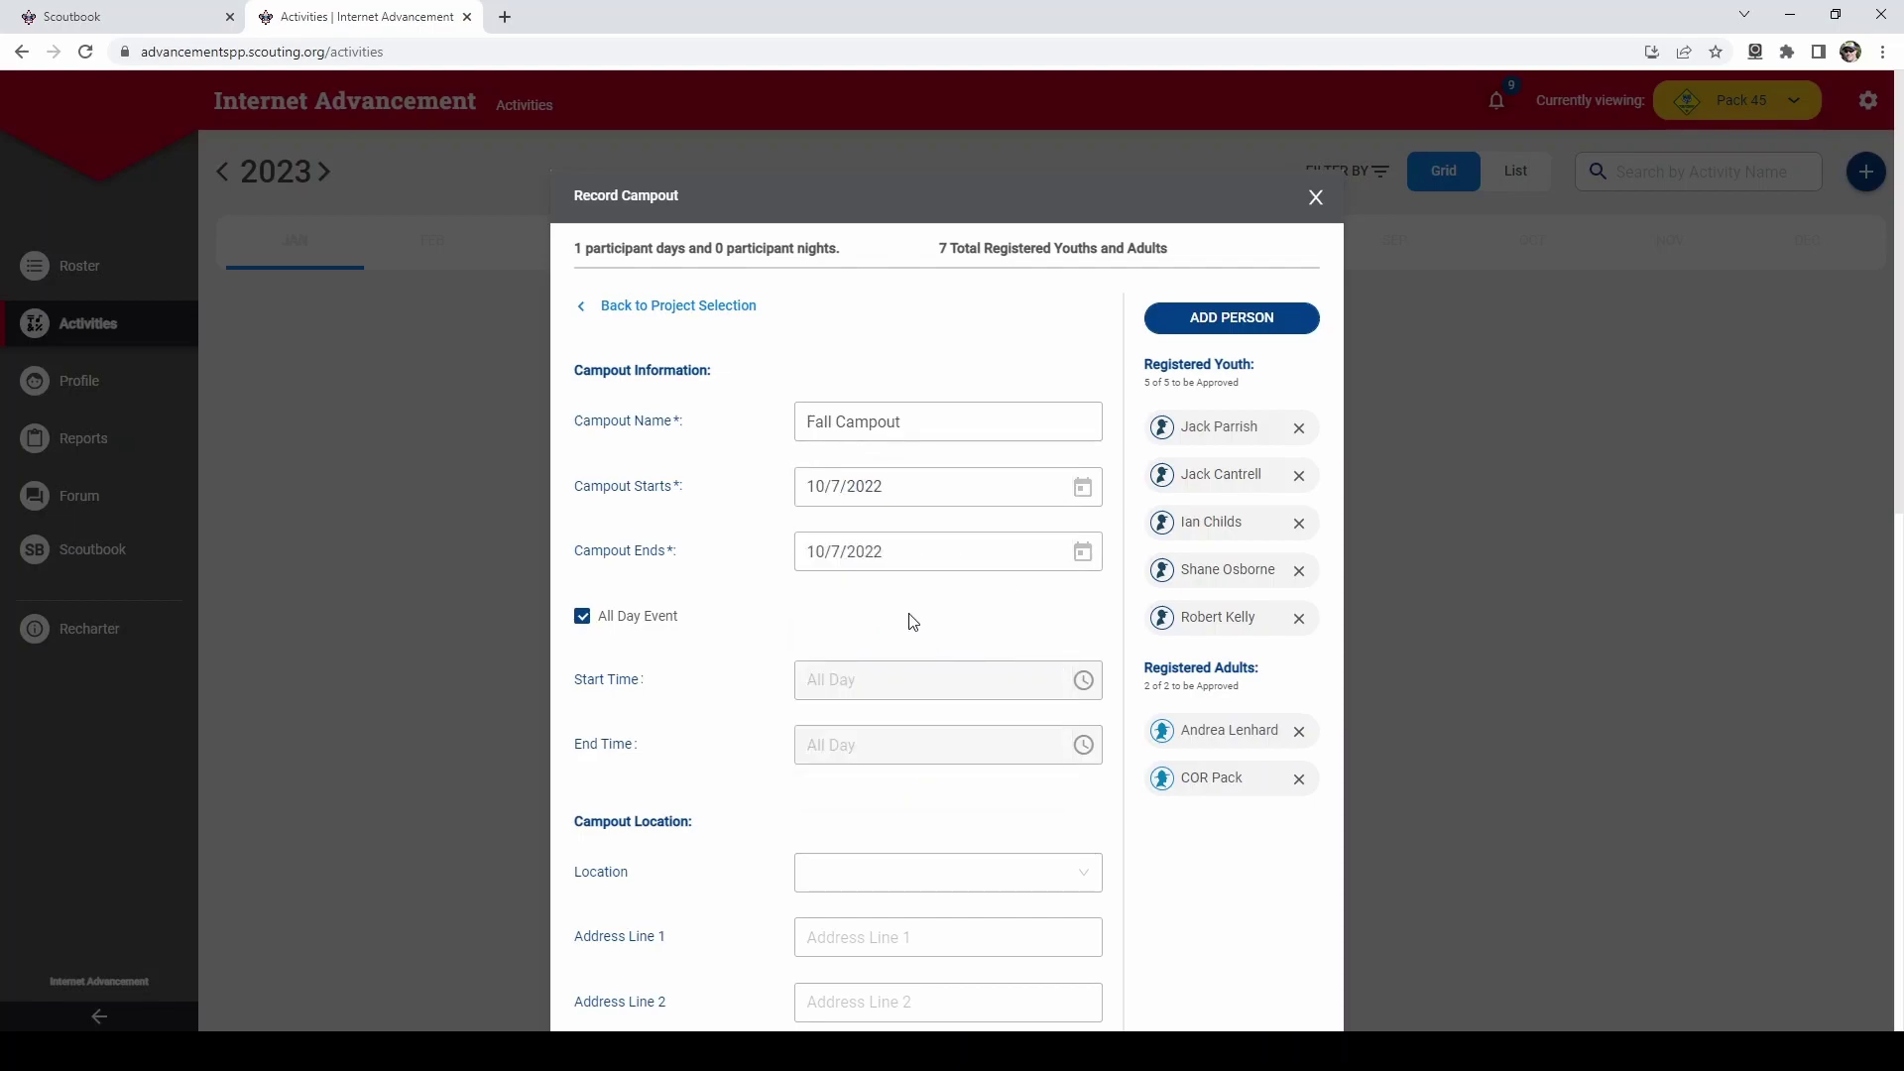
{"action": "left_click", "coordinate": [1027, 557]}
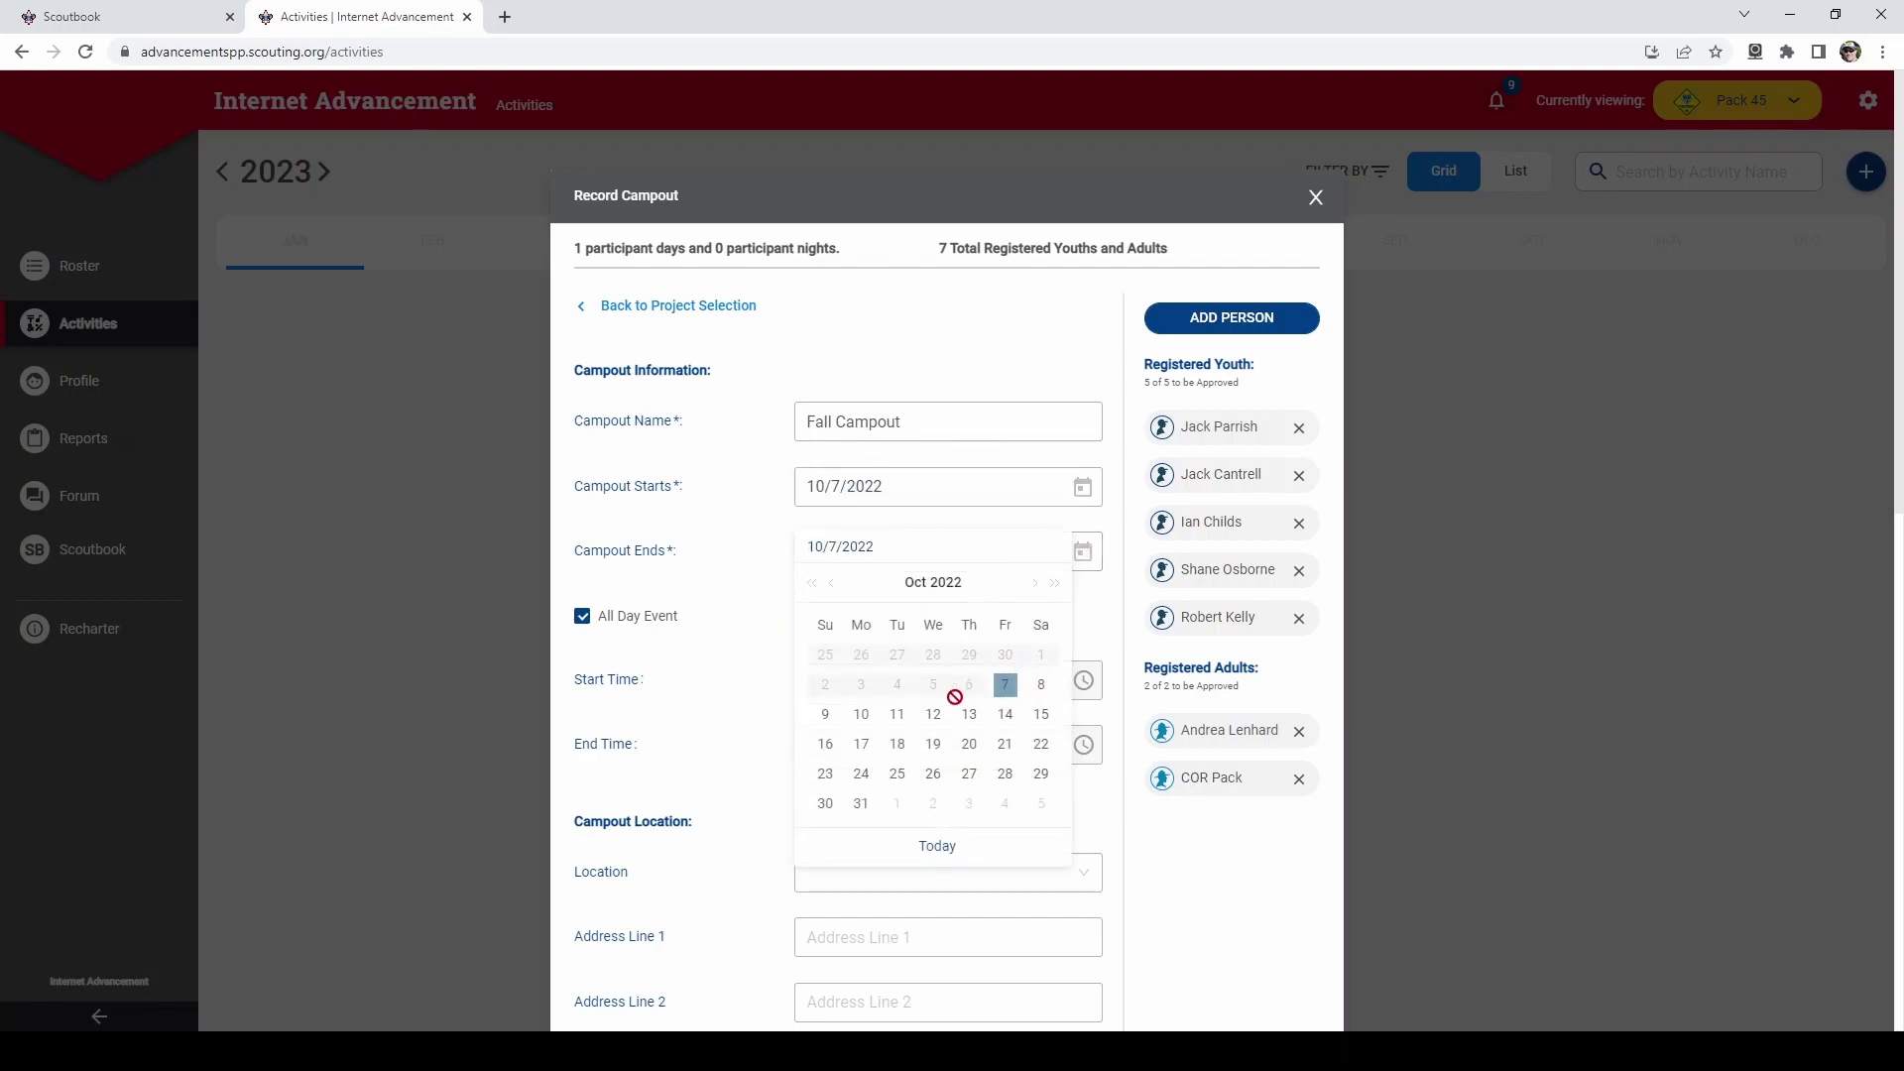
{"action": "left_click", "coordinate": [825, 714]}
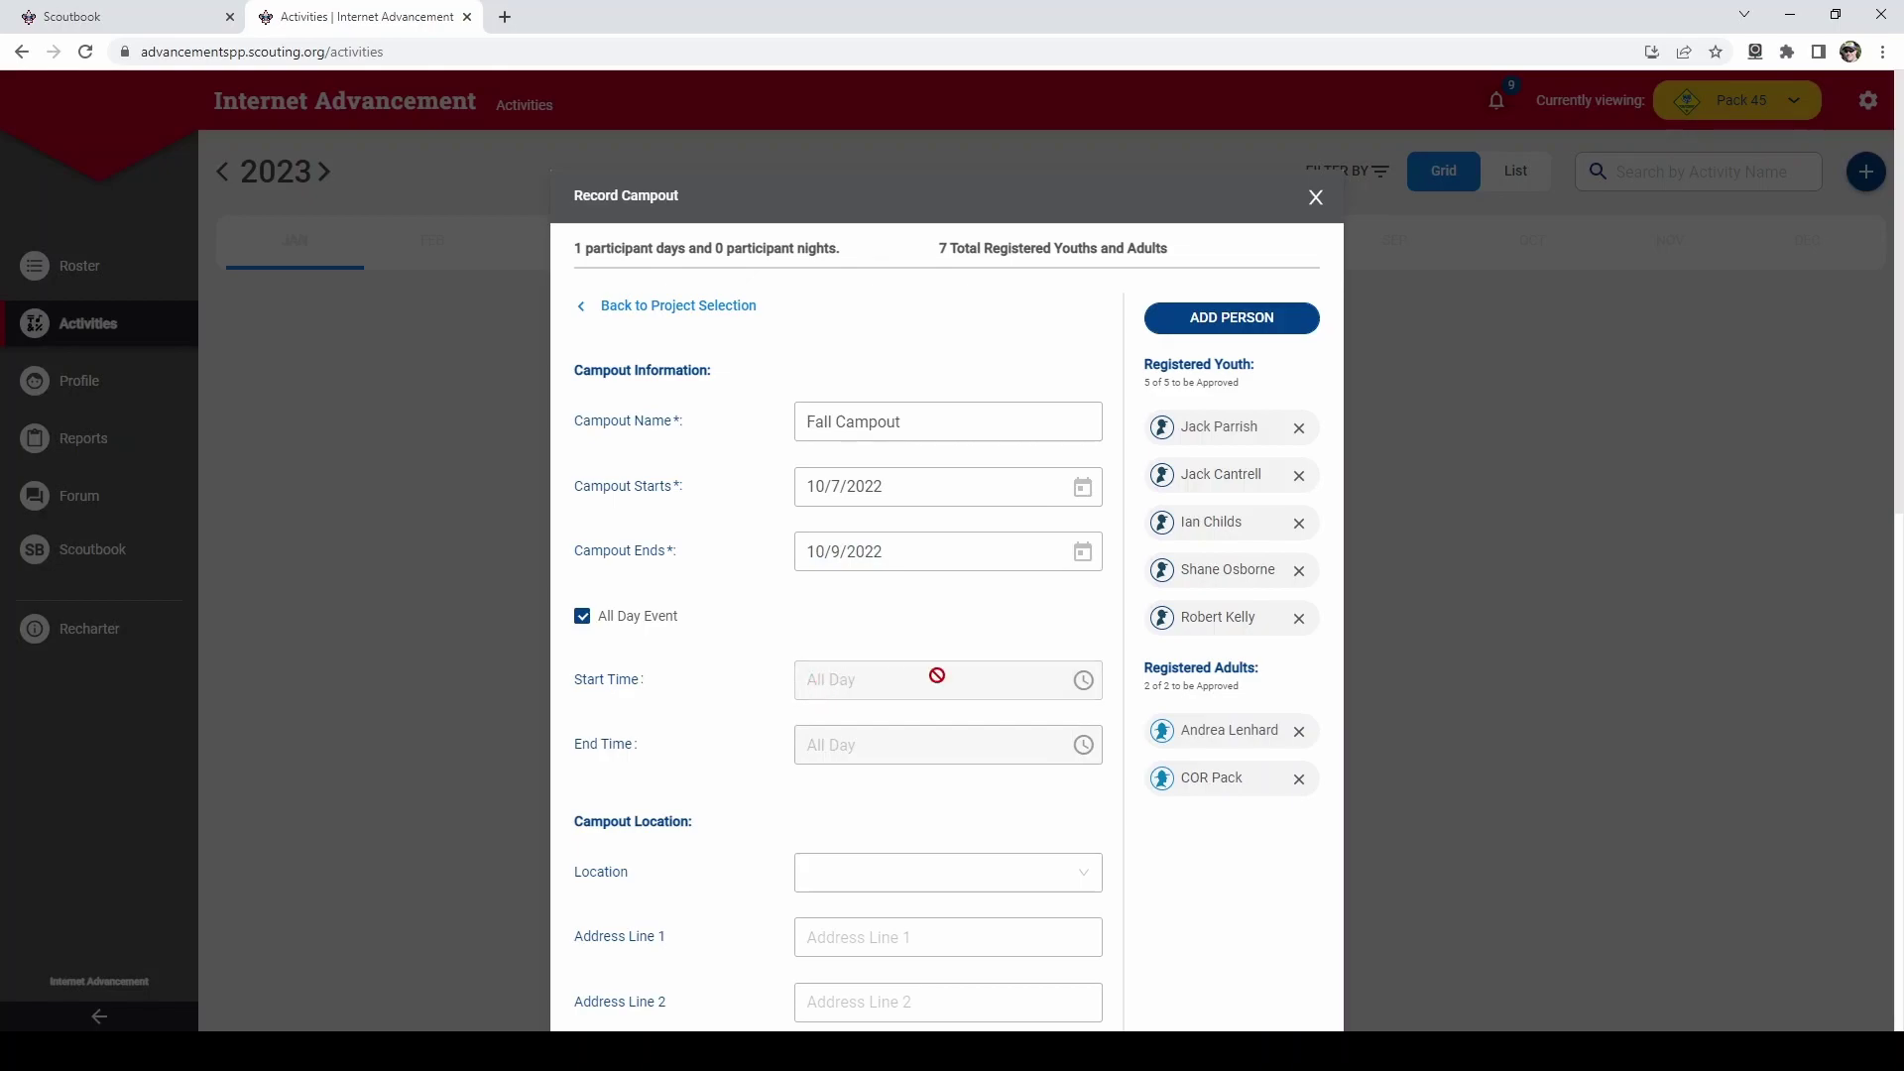
- Turn off all-day and set the campout start time to 06:00 pm
{"action": "left_click", "coordinate": [598, 618]}
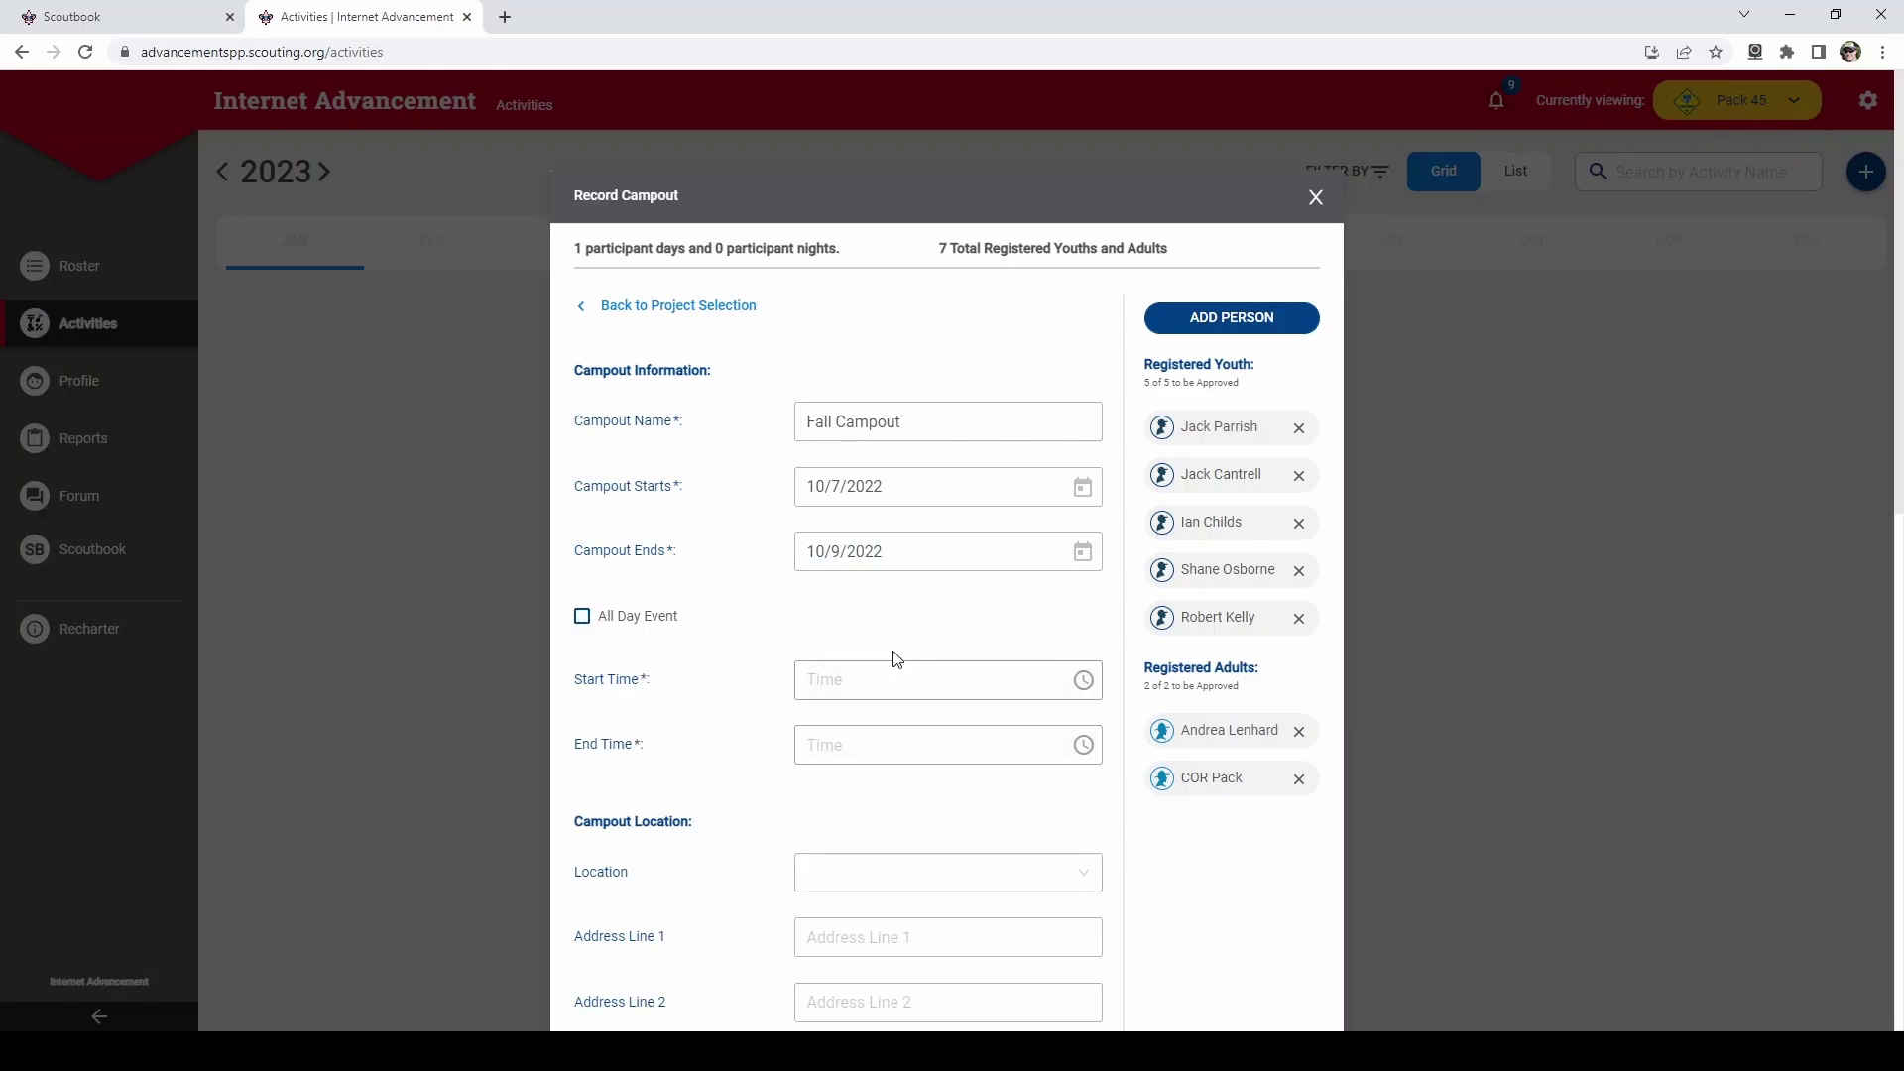
{"action": "left_click", "coordinate": [917, 681]}
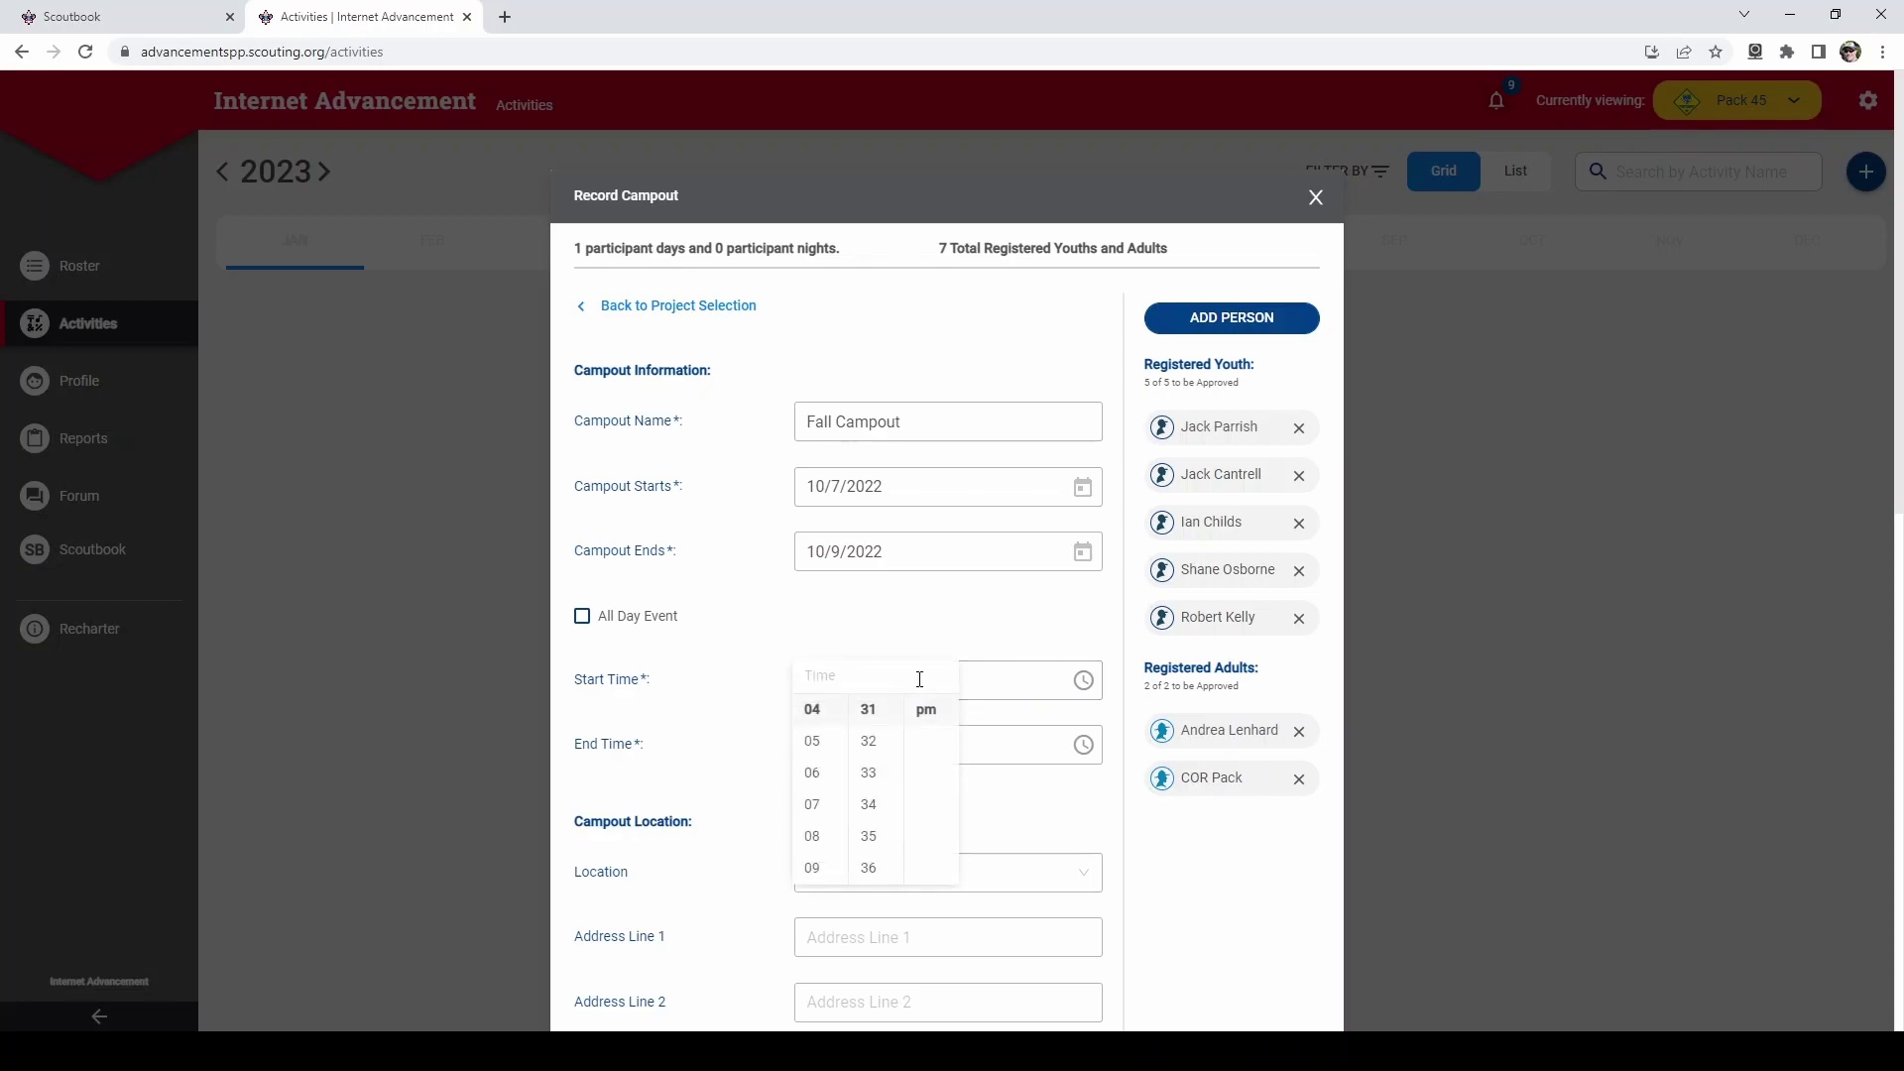
{"action": "type", "text": "6"}
{"action": "left_click", "coordinate": [814, 772]}
{"action": "scroll", "coordinate": [869, 760], "scroll_direction": "up", "scroll_amount": 10}
{"action": "scroll", "coordinate": [870, 760], "scroll_direction": "up", "scroll_amount": 1}
{"action": "left_click", "coordinate": [882, 711]}
- Set the campout end time to 10:00 am
{"action": "left_click", "coordinate": [1002, 751]}
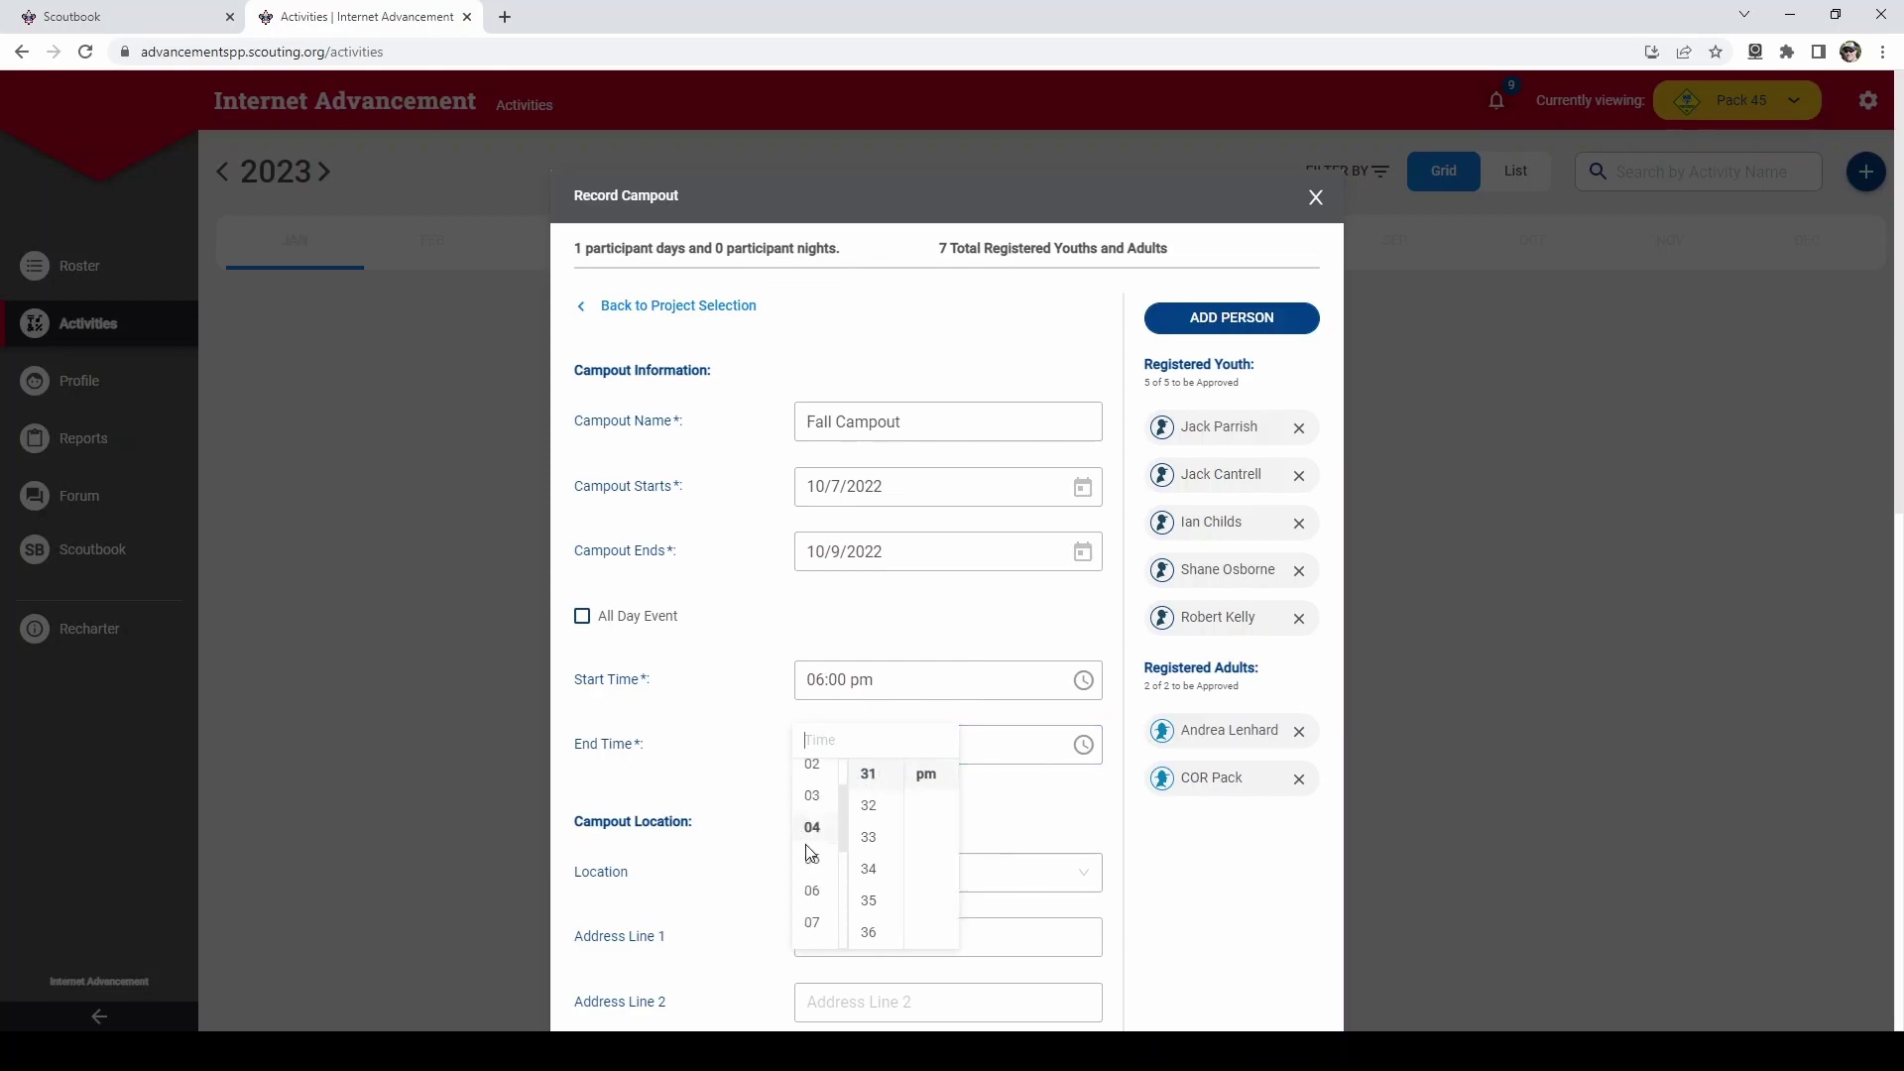
{"action": "scroll", "coordinate": [810, 848], "scroll_direction": "down", "scroll_amount": 3}
{"action": "left_click", "coordinate": [812, 865]}
{"action": "scroll", "coordinate": [867, 823], "scroll_direction": "up", "scroll_amount": 10}
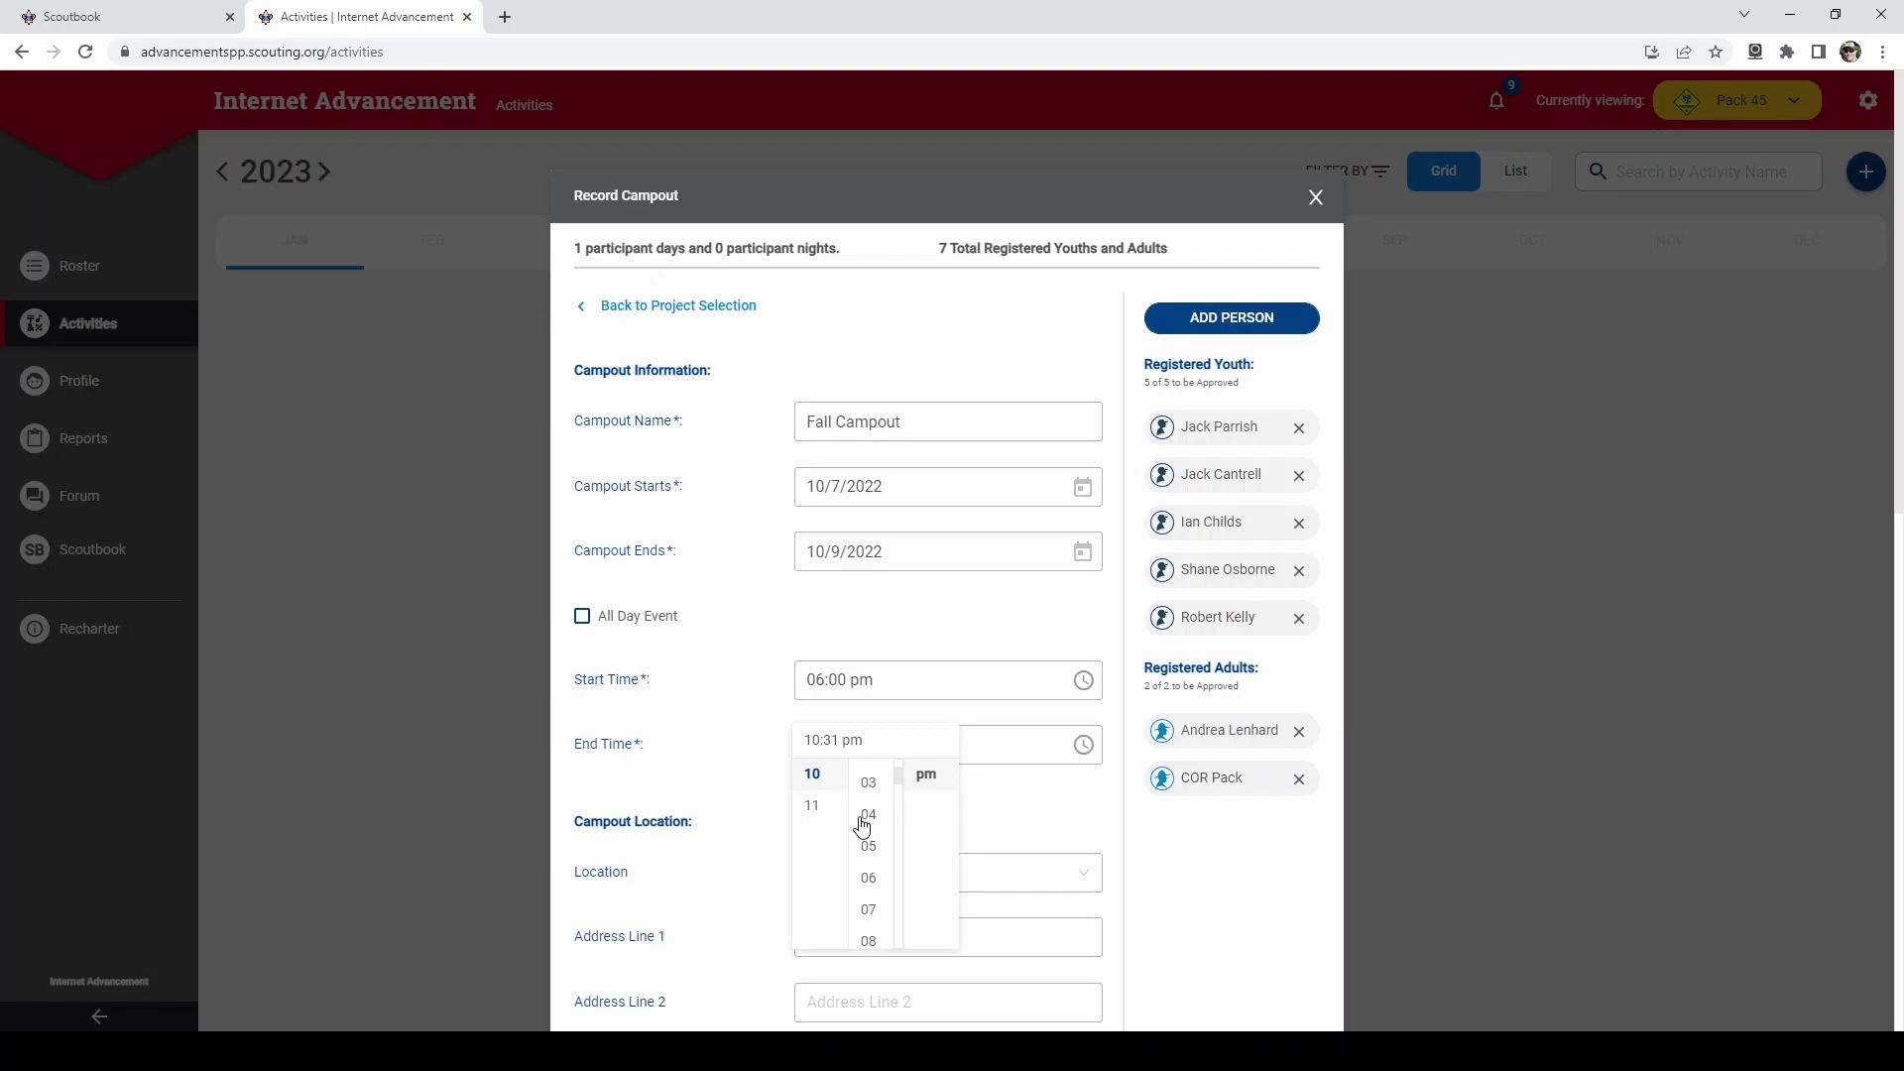
{"action": "left_click", "coordinate": [870, 774]}
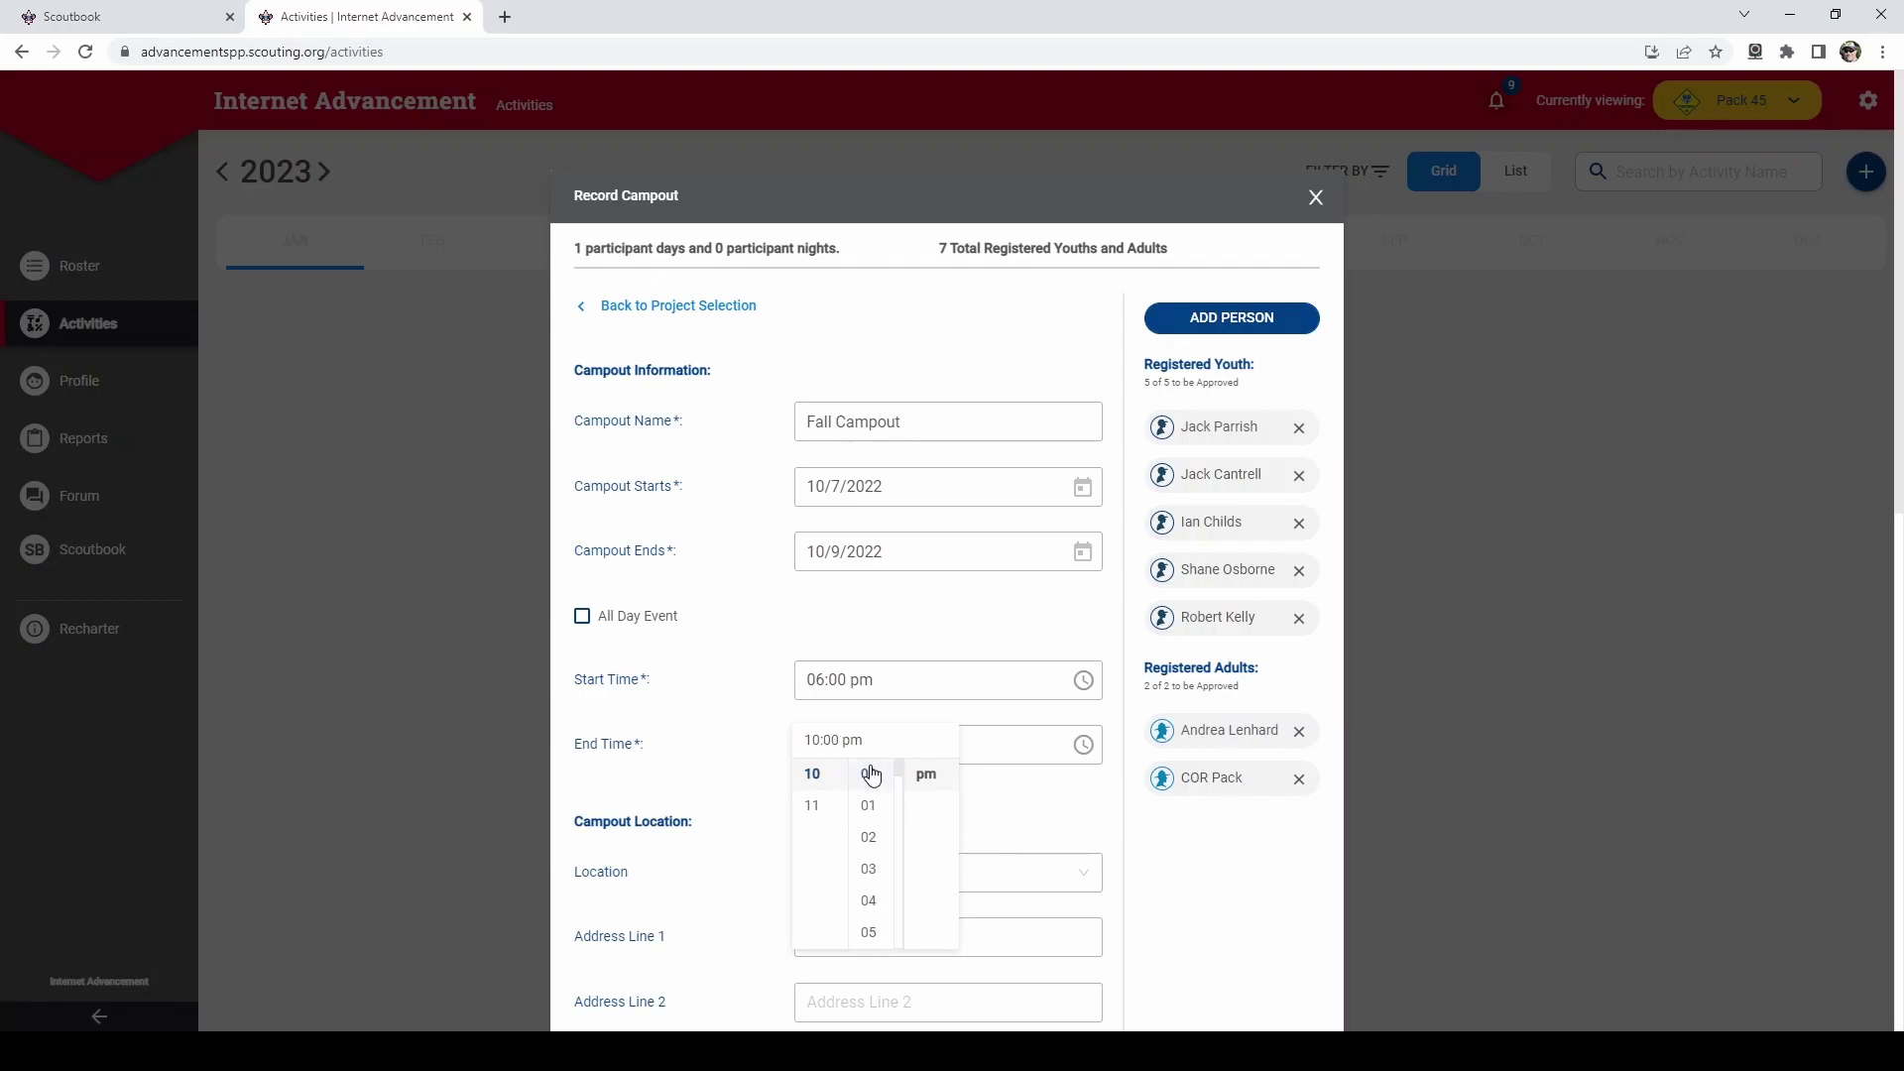
{"action": "left_click", "coordinate": [929, 777]}
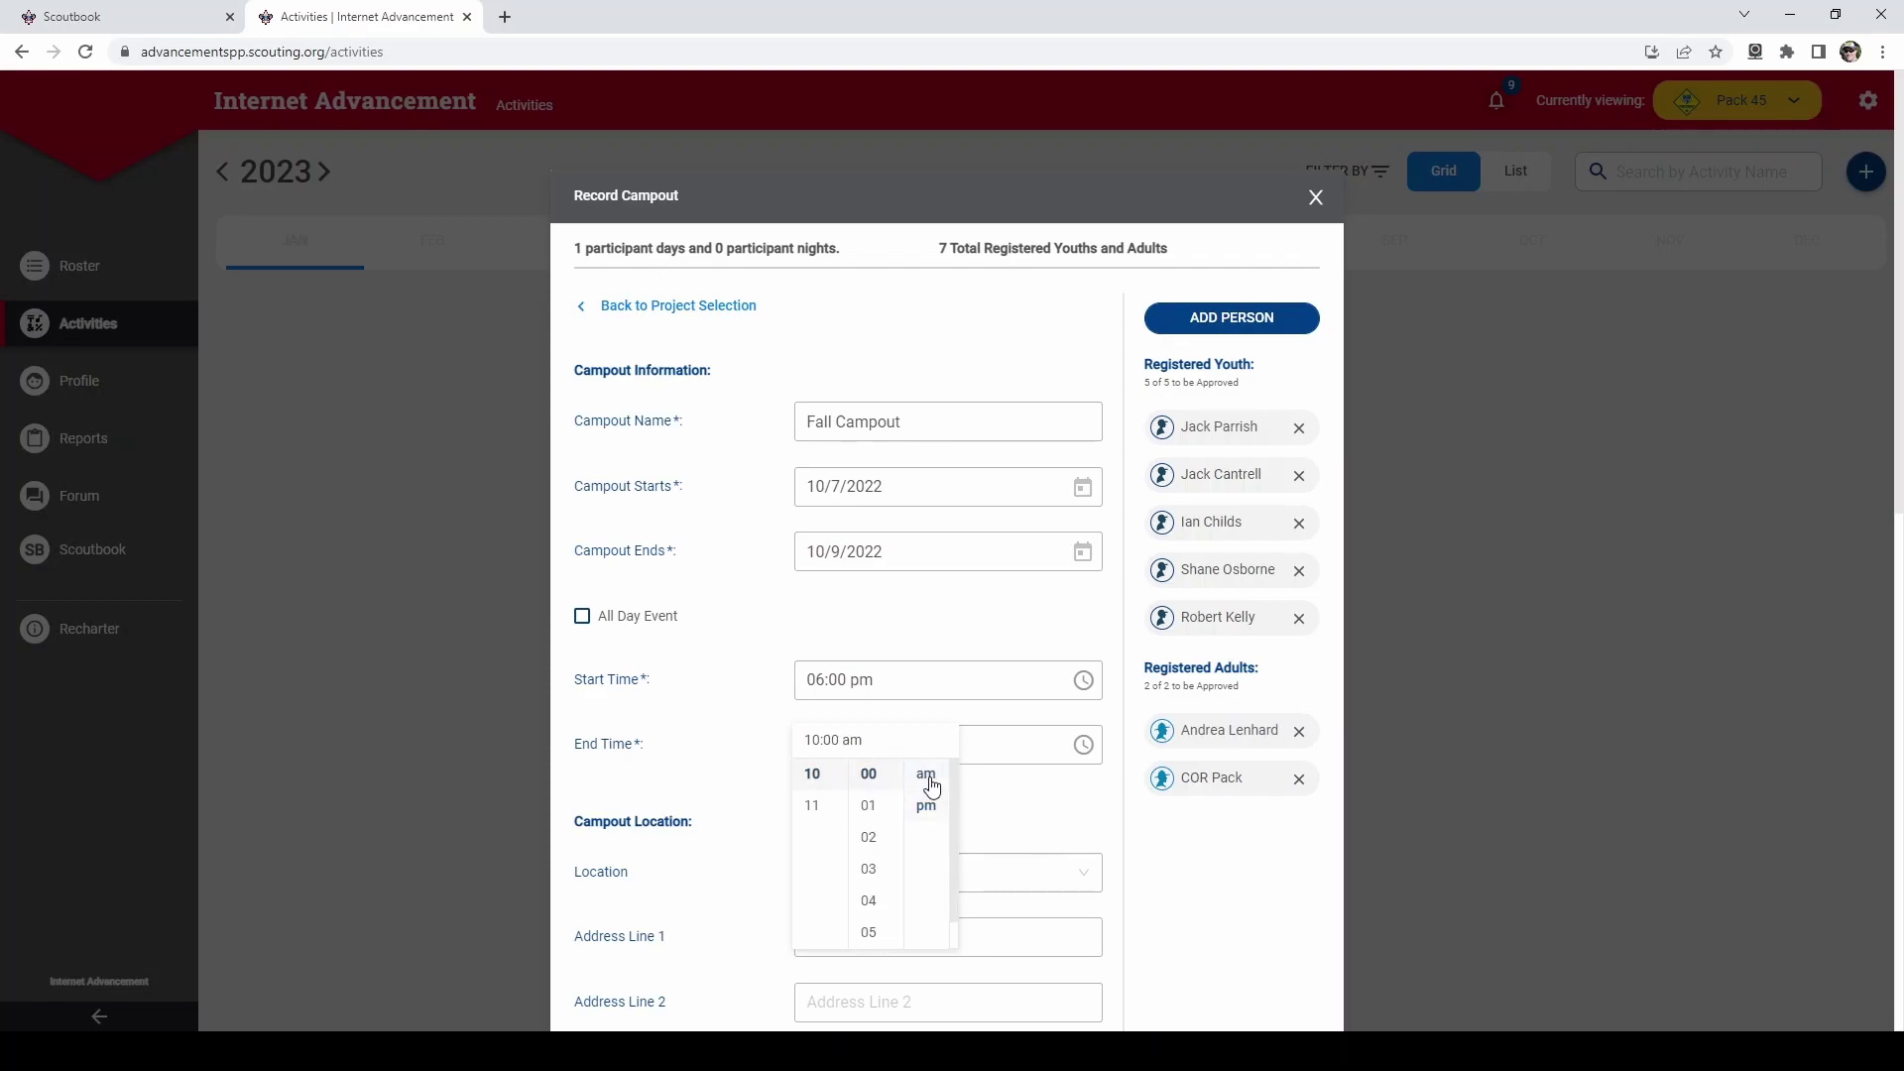
{"action": "left_click", "coordinate": [1107, 823]}
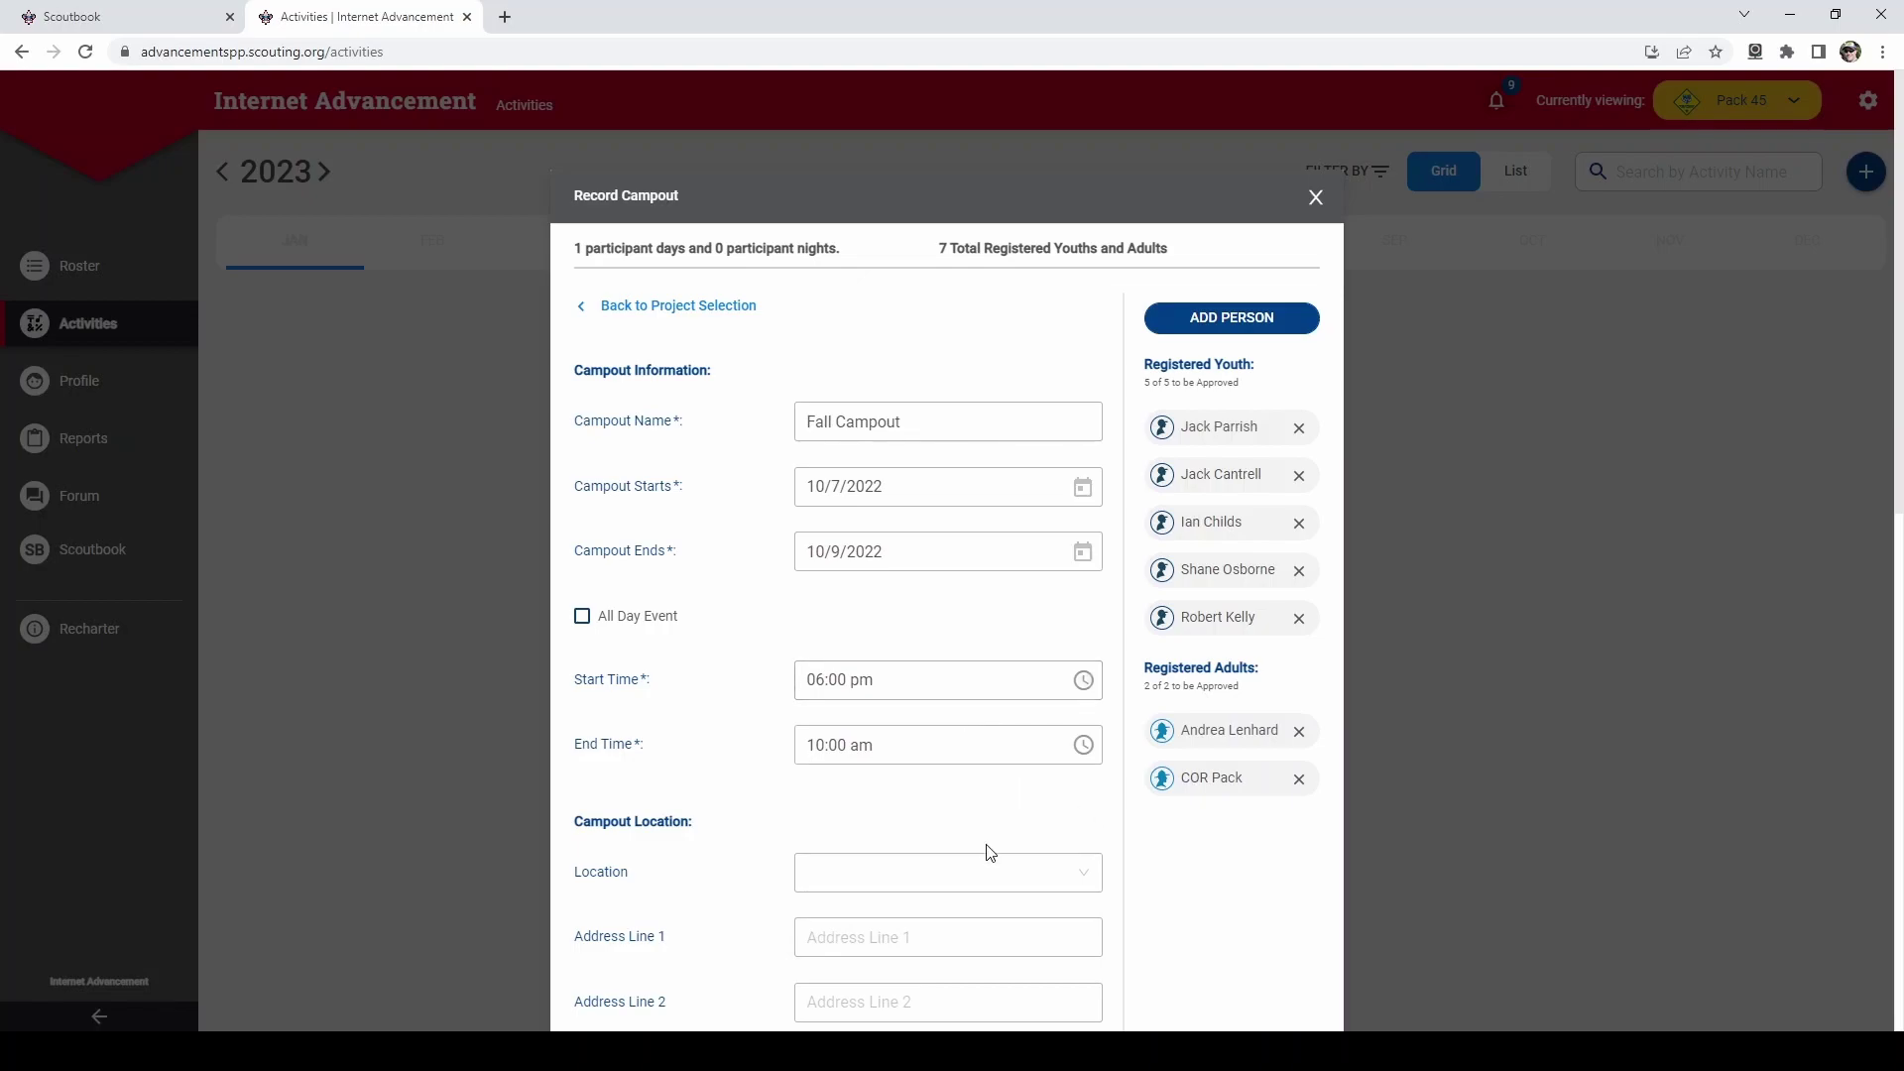
{"action": "scroll", "coordinate": [985, 850], "scroll_direction": "down", "scroll_amount": 2}
{"action": "left_click", "coordinate": [1004, 677]}
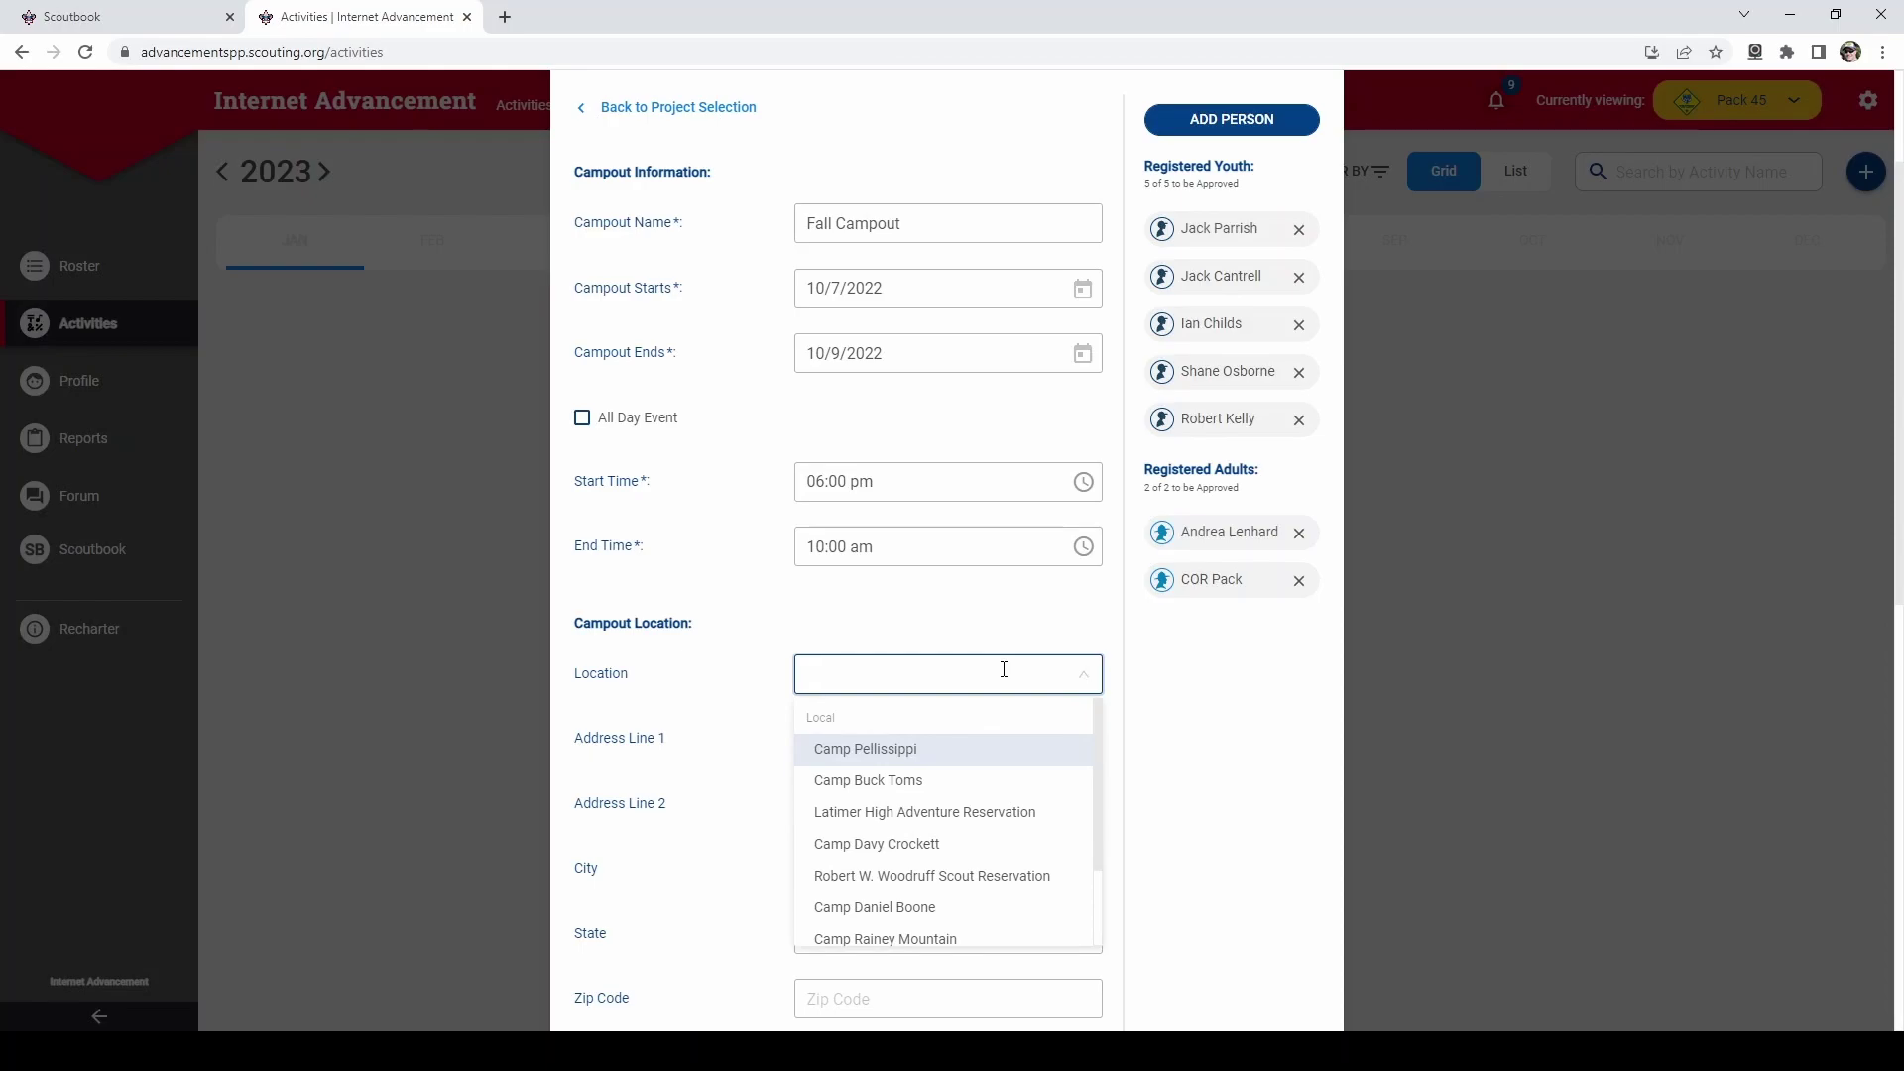
- Choose Camp Scouthaven as location, filling in 10784 Route 98, Freedom, NY 14065
{"action": "type", "text": "Ca"}
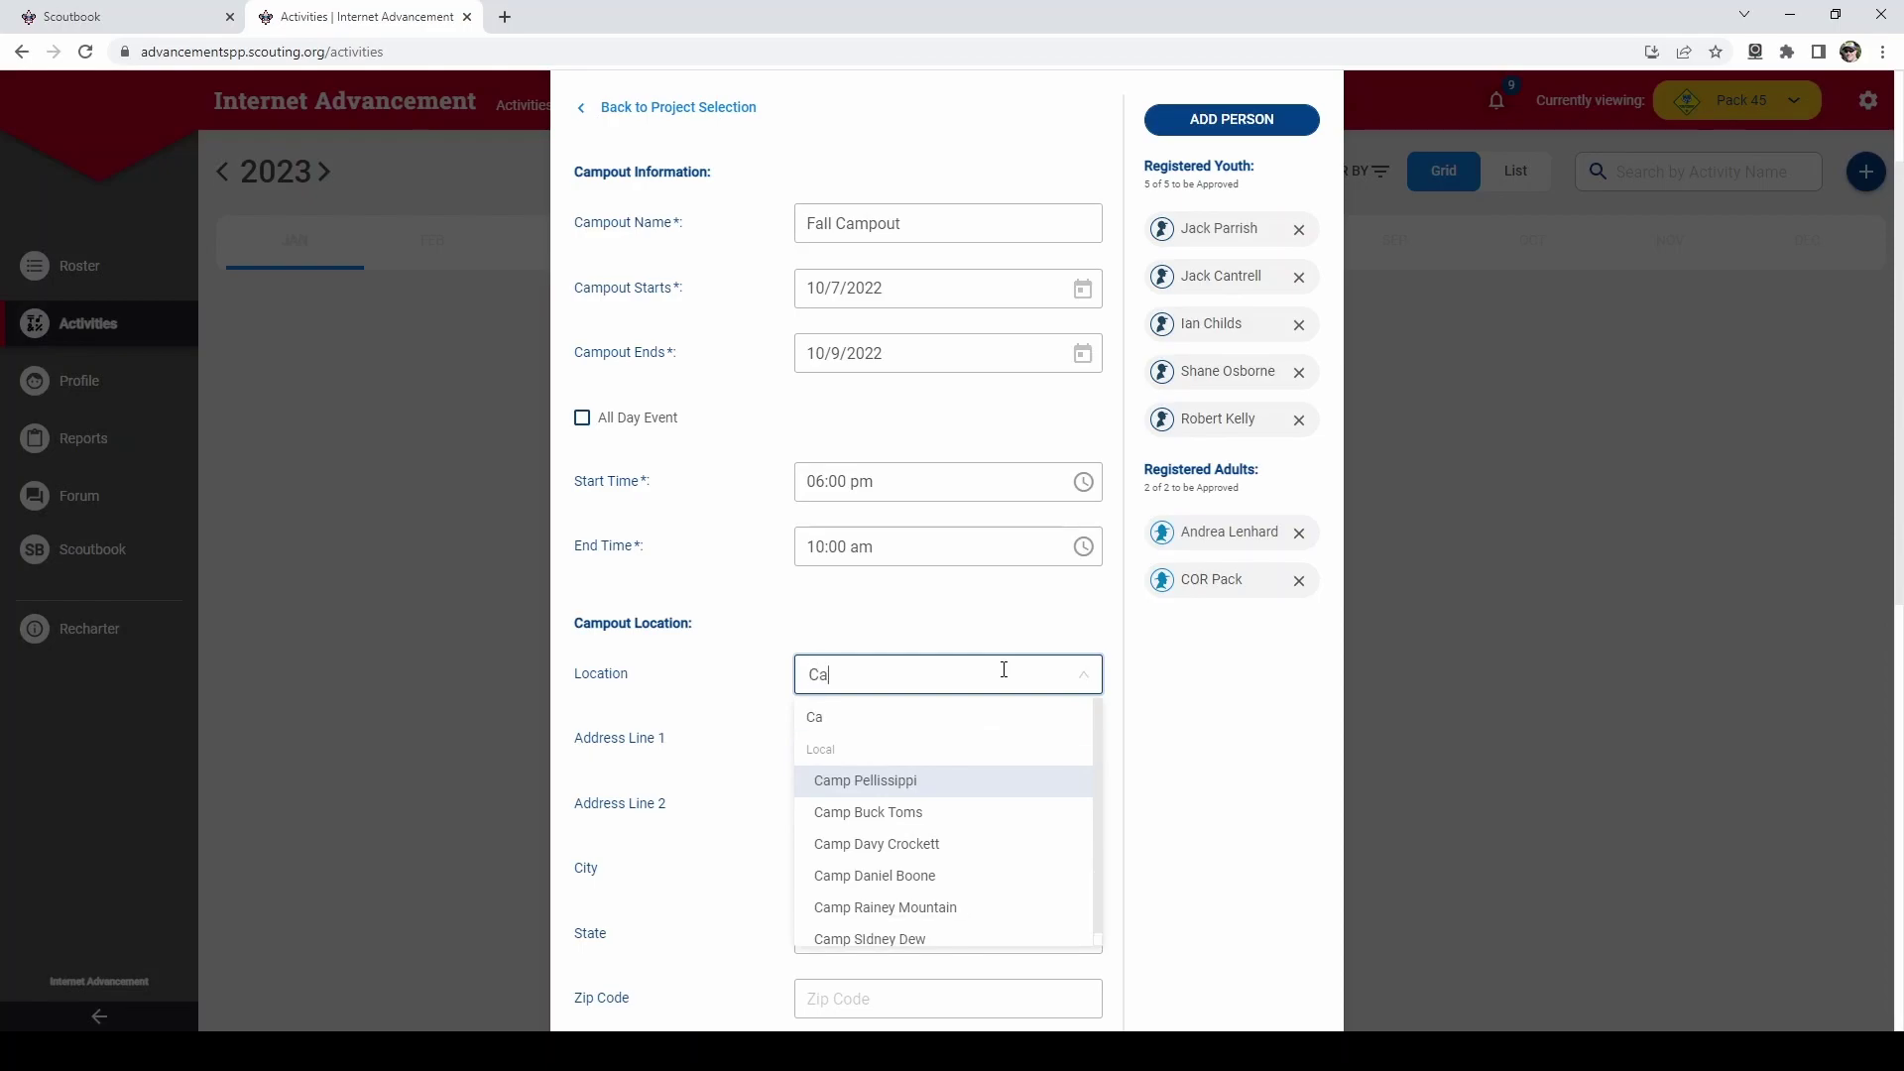
{"action": "type", "text": "mp Scout"}
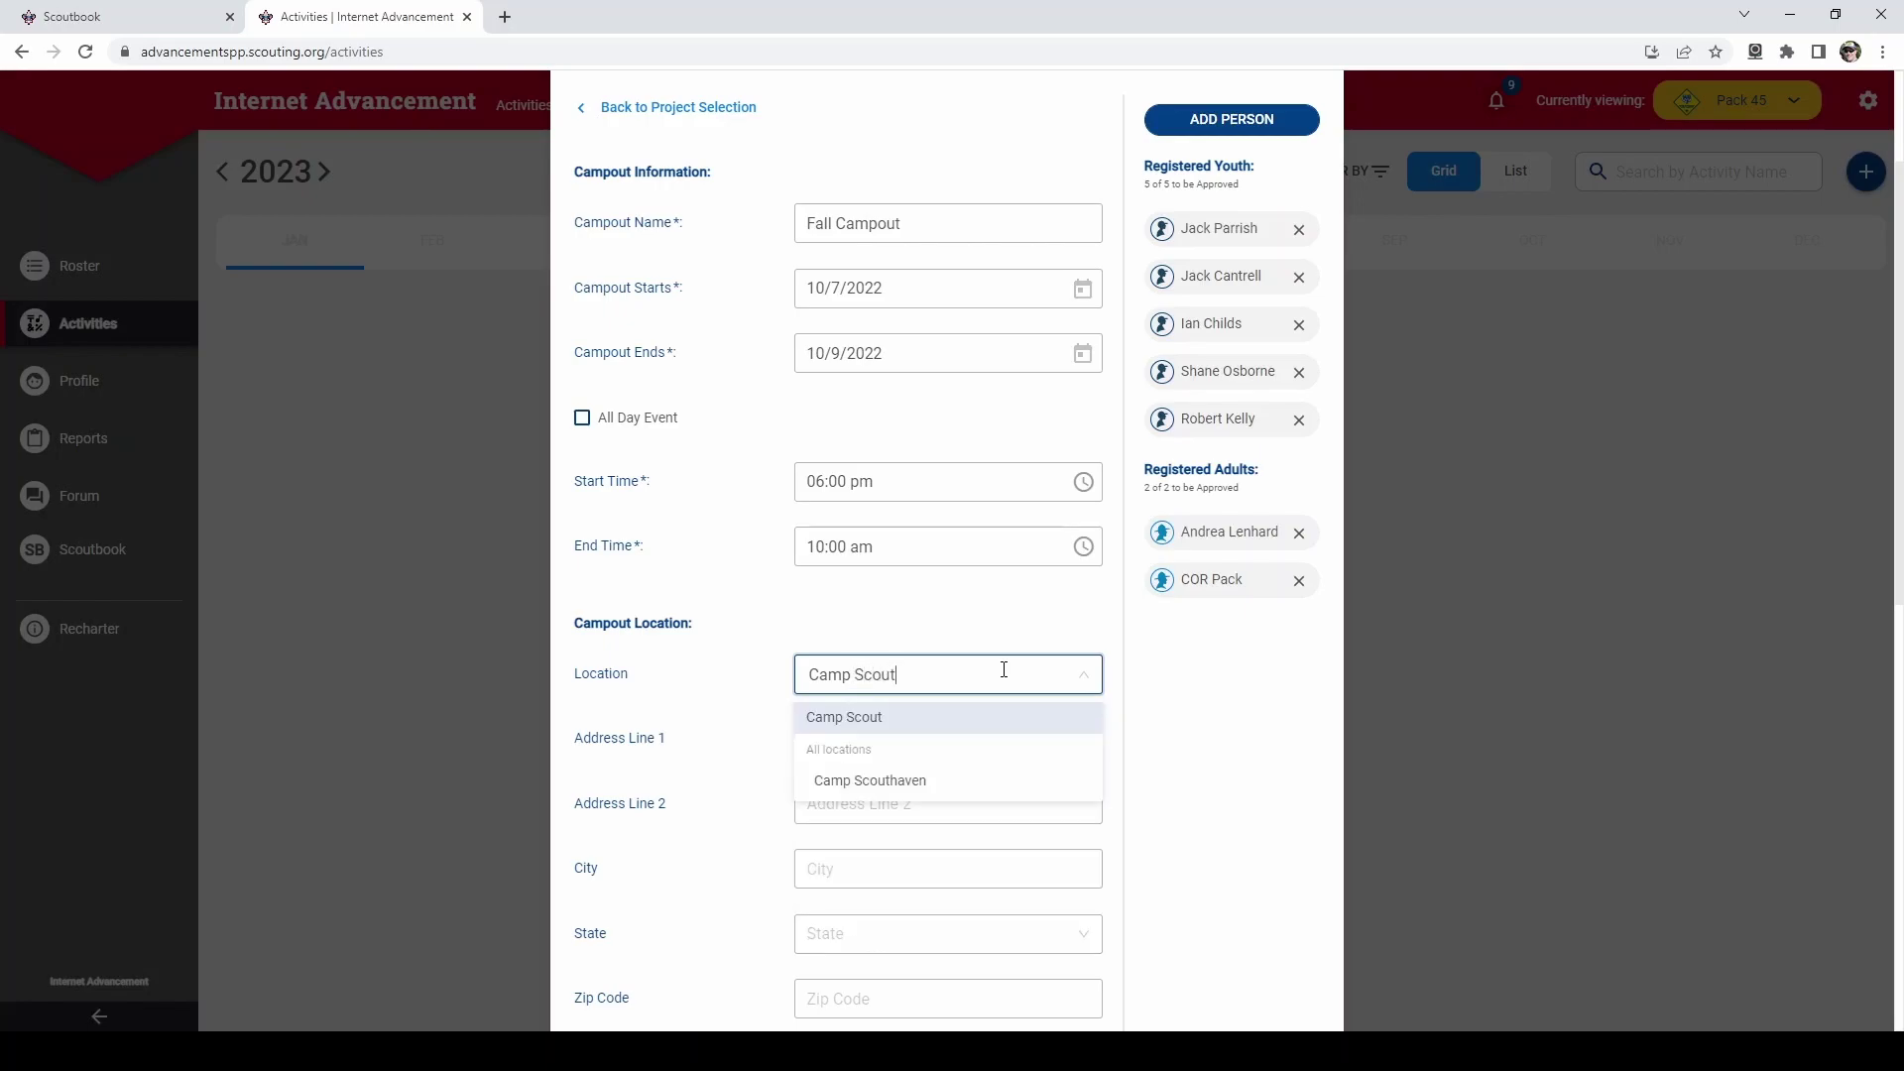
{"action": "left_click", "coordinate": [932, 784]}
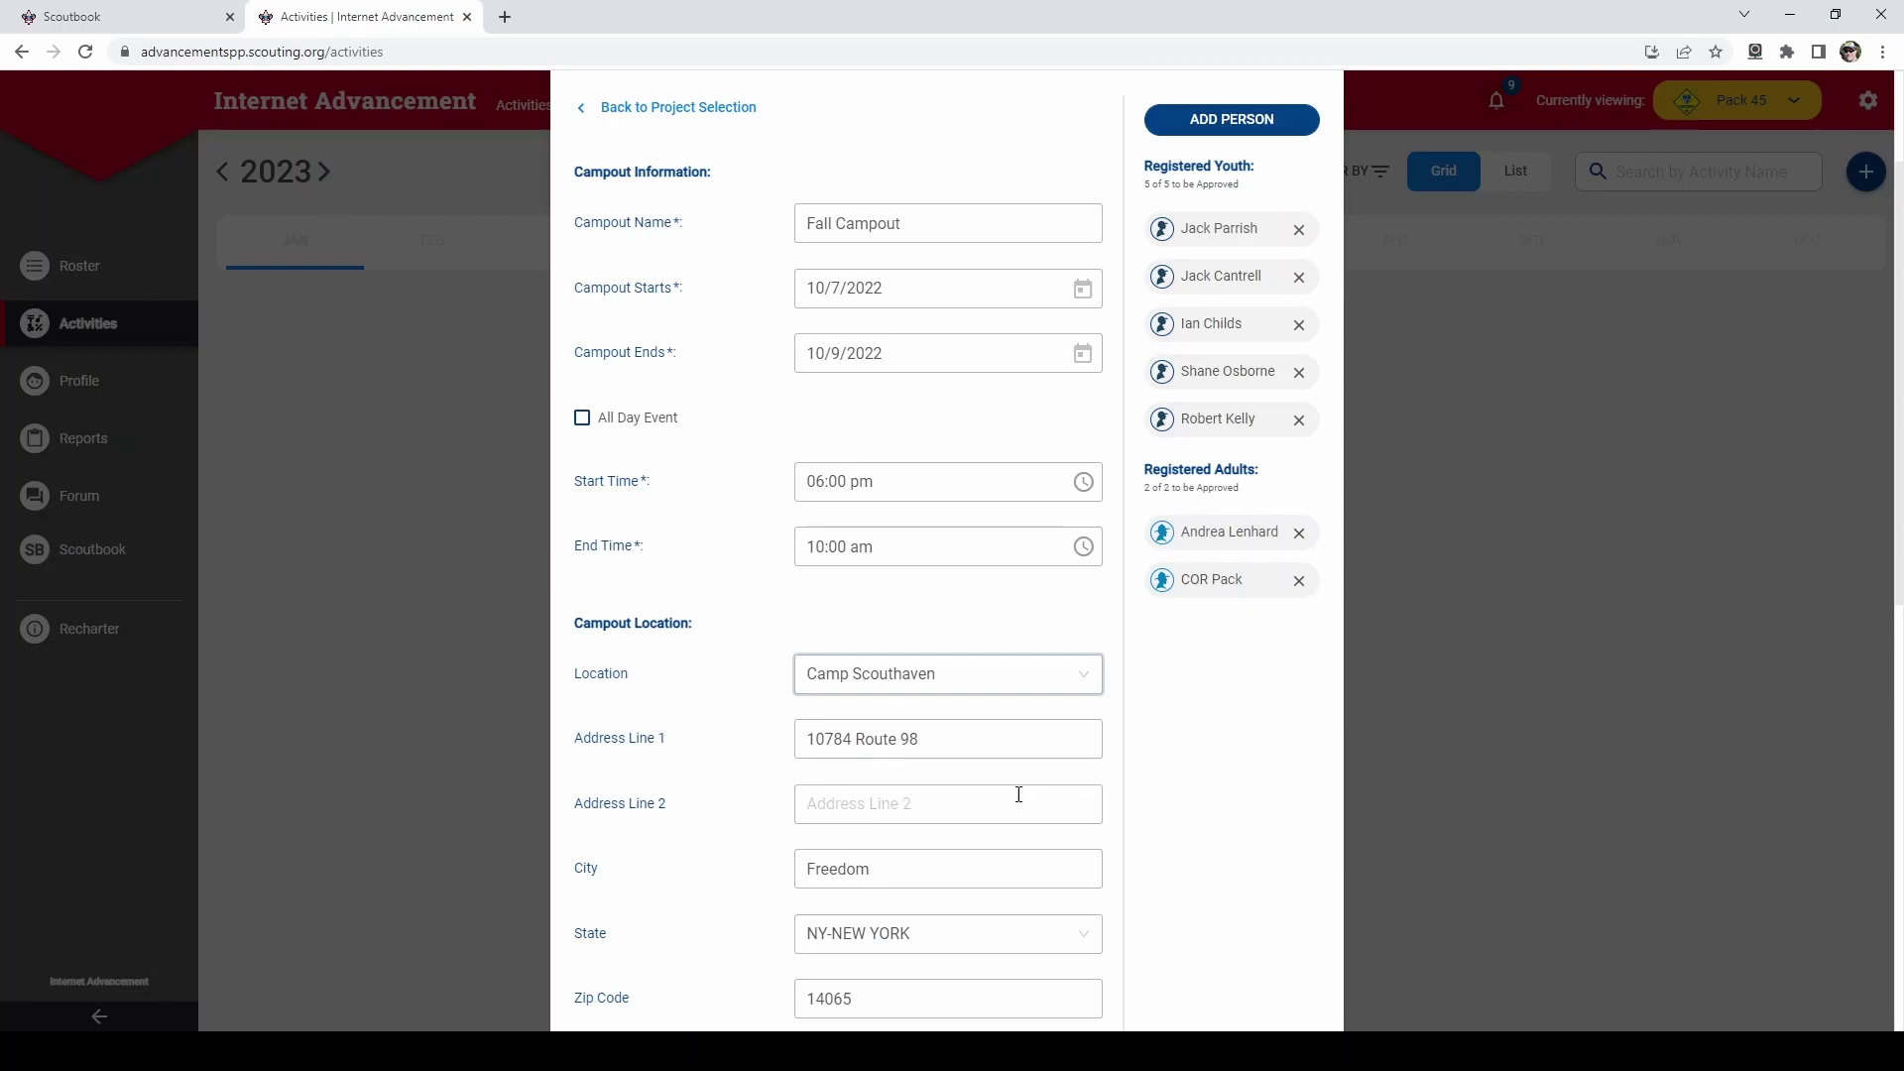
{"action": "left_click", "coordinate": [1148, 861]}
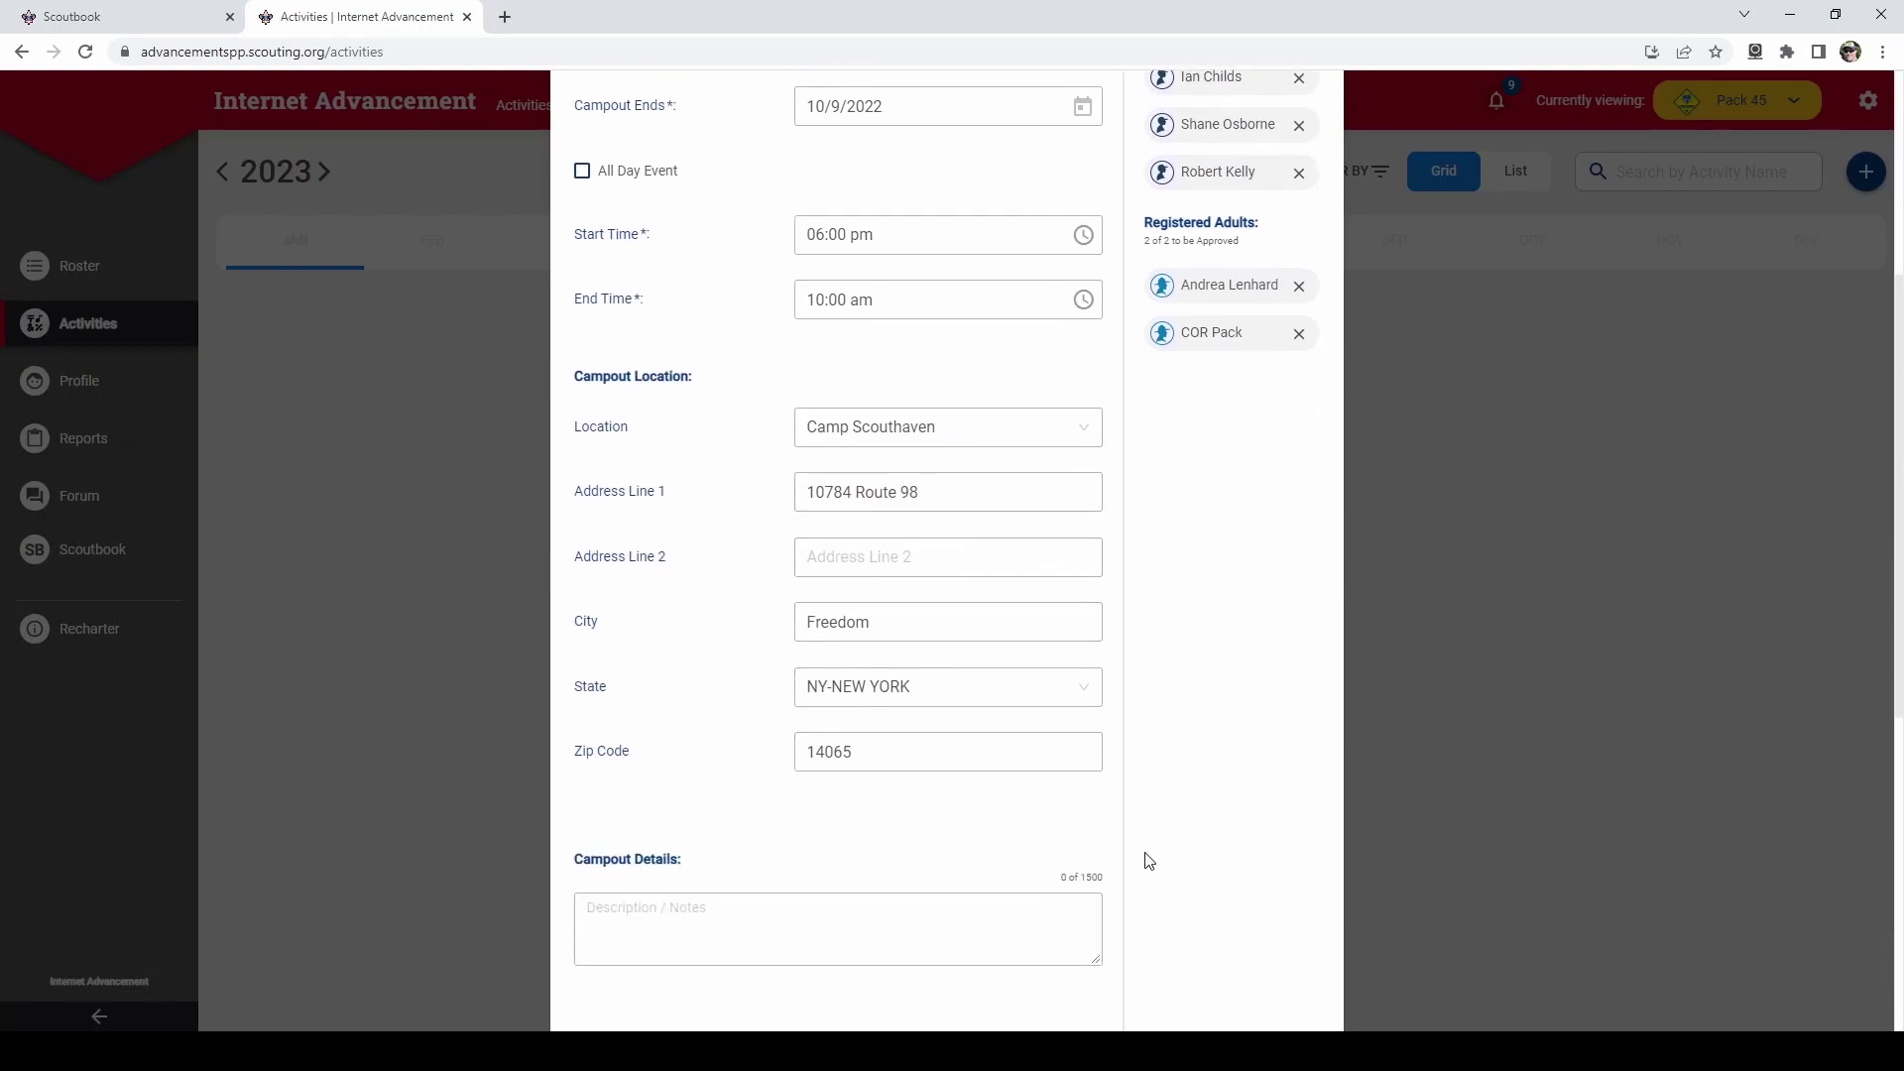
{"action": "scroll", "coordinate": [1149, 861], "scroll_direction": "down", "scroll_amount": 4}
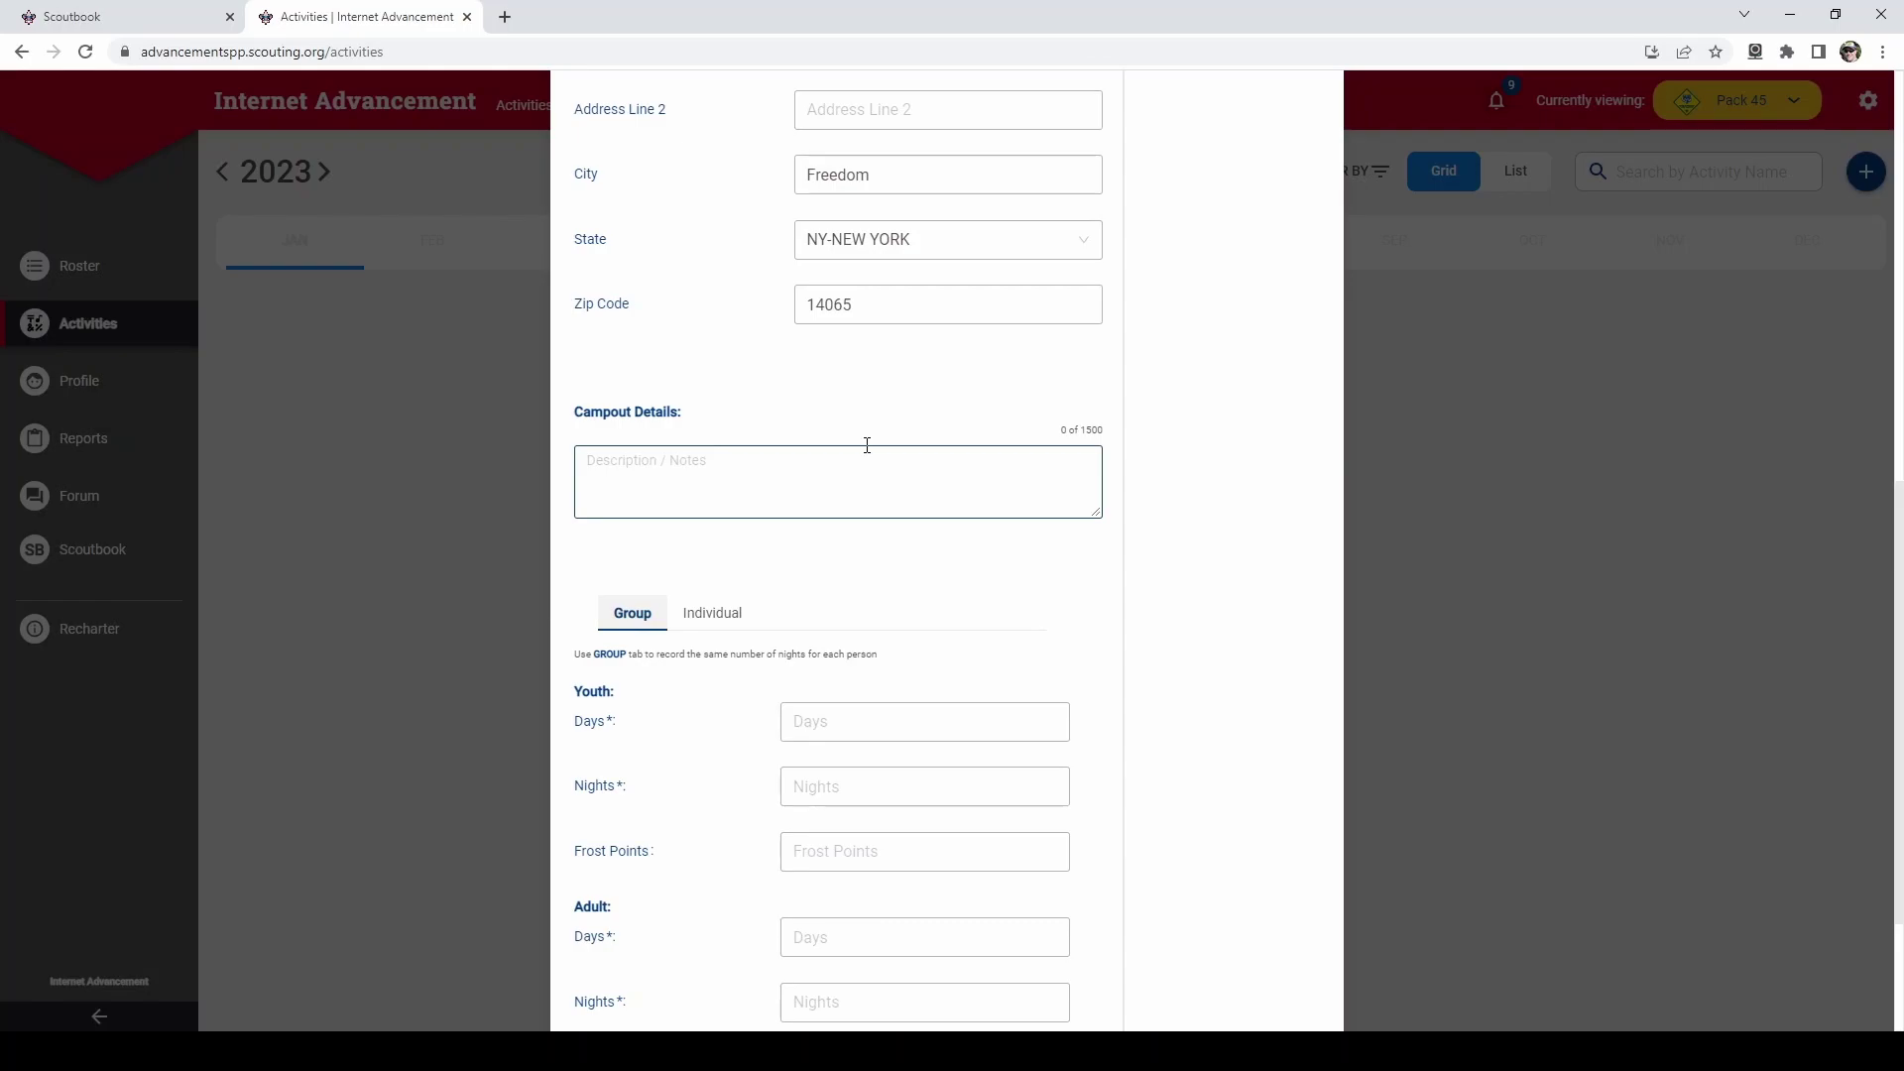
- Enter 3 days and 2 nights for both youth and adults on the Group tab
{"action": "scroll", "coordinate": [989, 755], "scroll_direction": "down", "scroll_amount": 2}
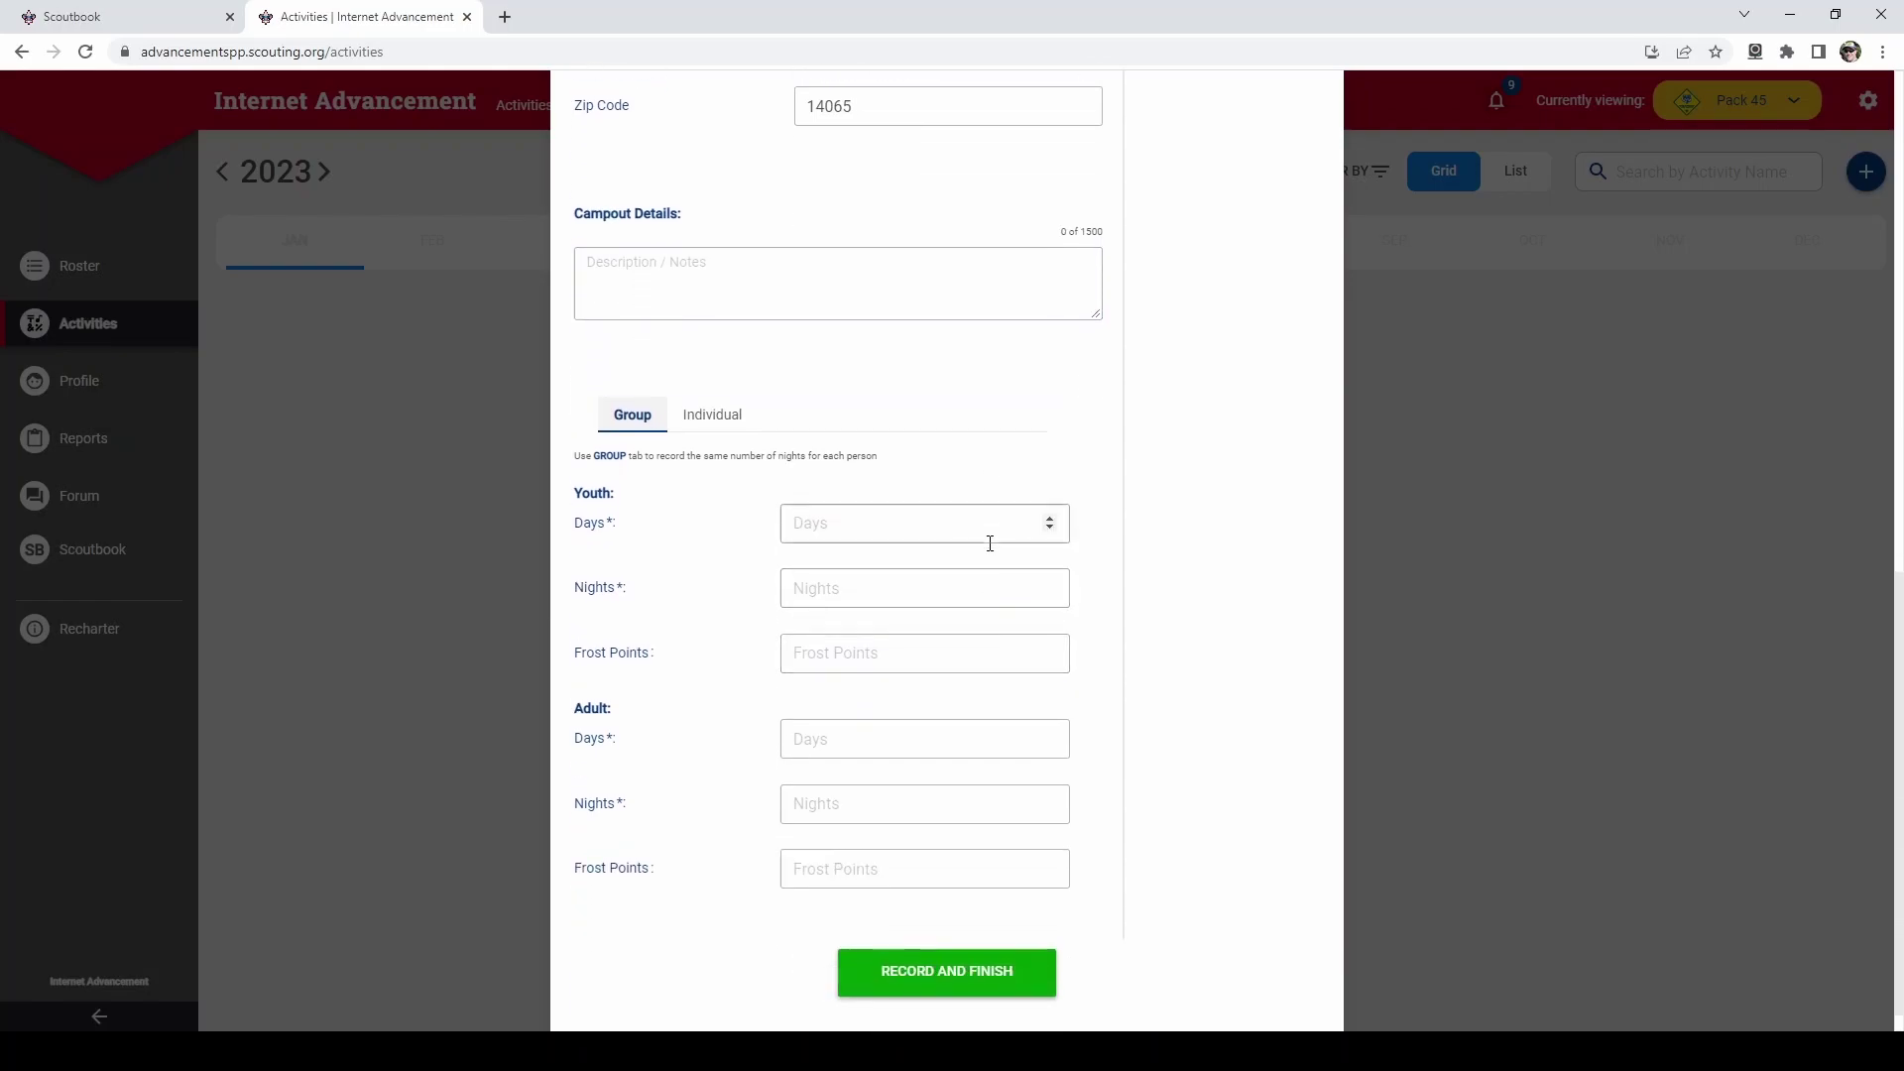
{"action": "left_click", "coordinate": [990, 516]}
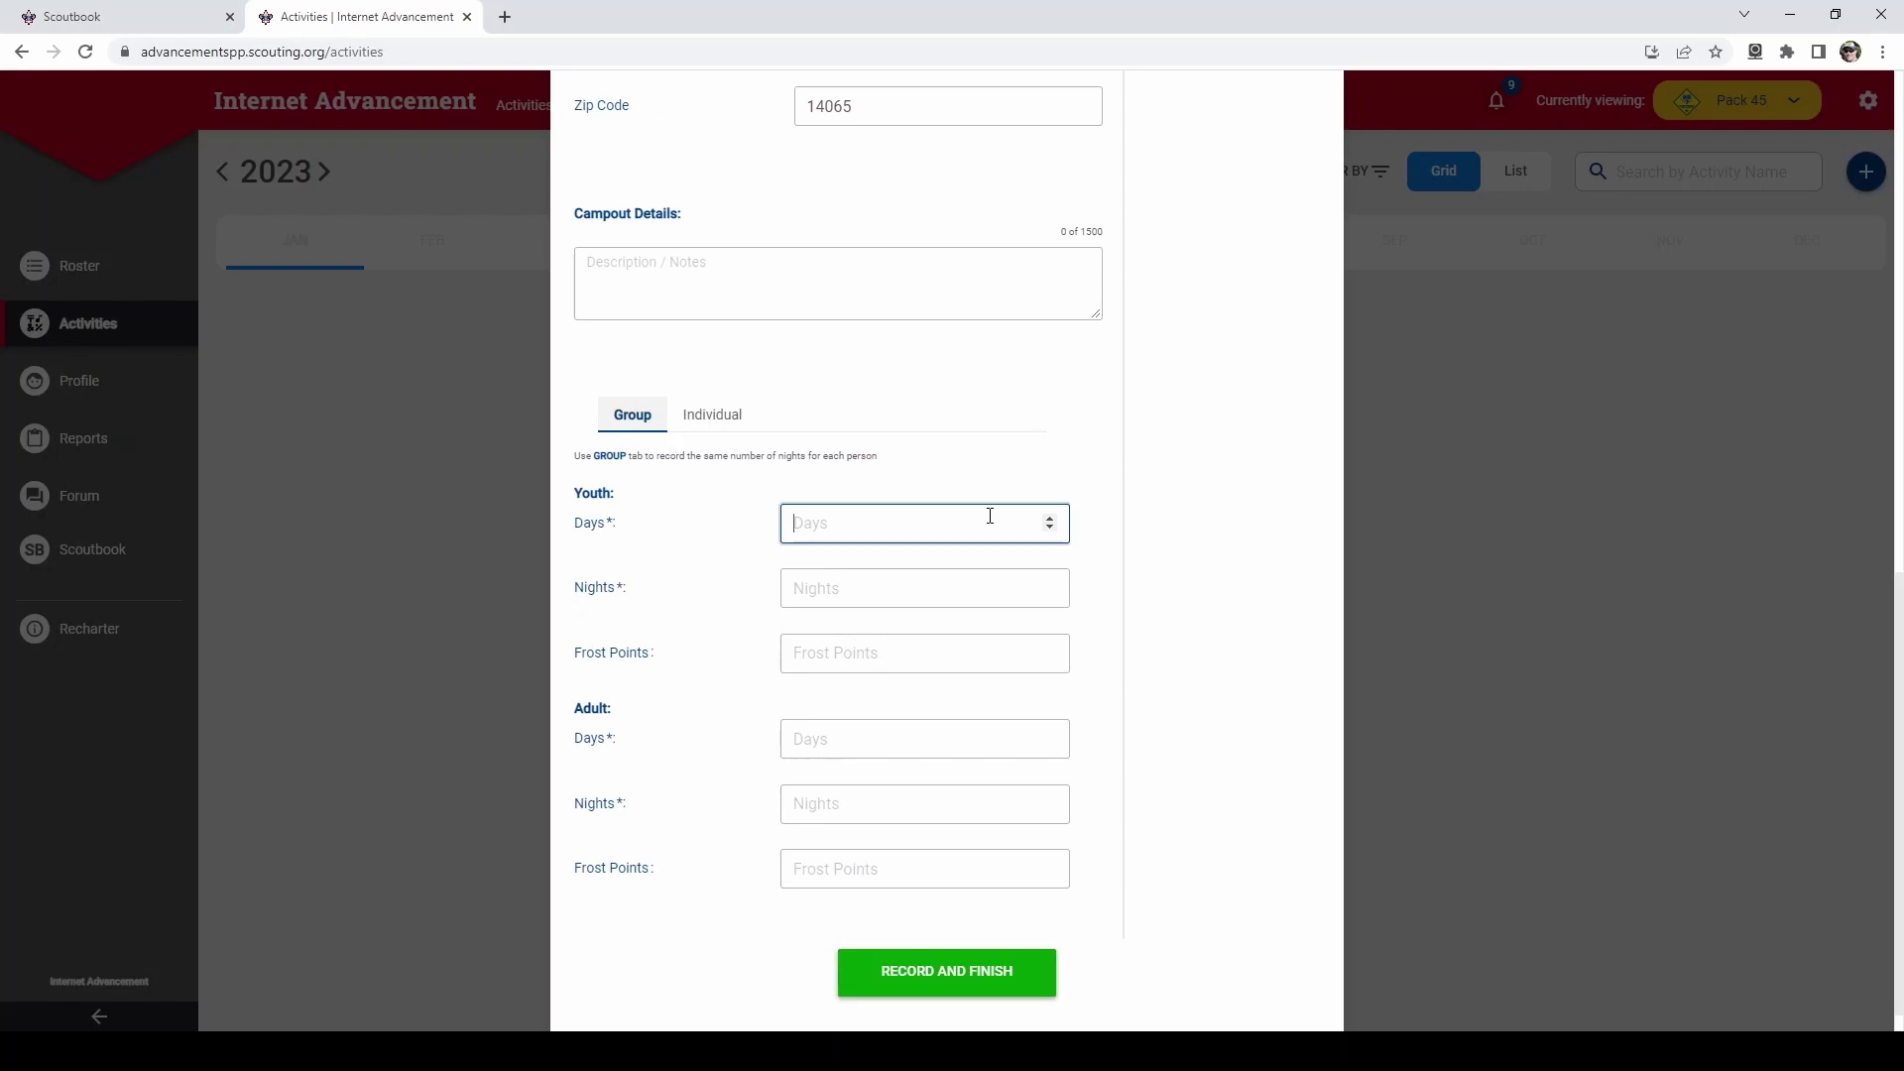
{"action": "type", "text": "3"}
{"action": "left_click", "coordinate": [1005, 605]}
{"action": "type", "text": "2"}
{"action": "left_click", "coordinate": [966, 757]}
{"action": "type", "text": "3"}
{"action": "left_click", "coordinate": [894, 815]}
{"action": "type", "text": "2"}
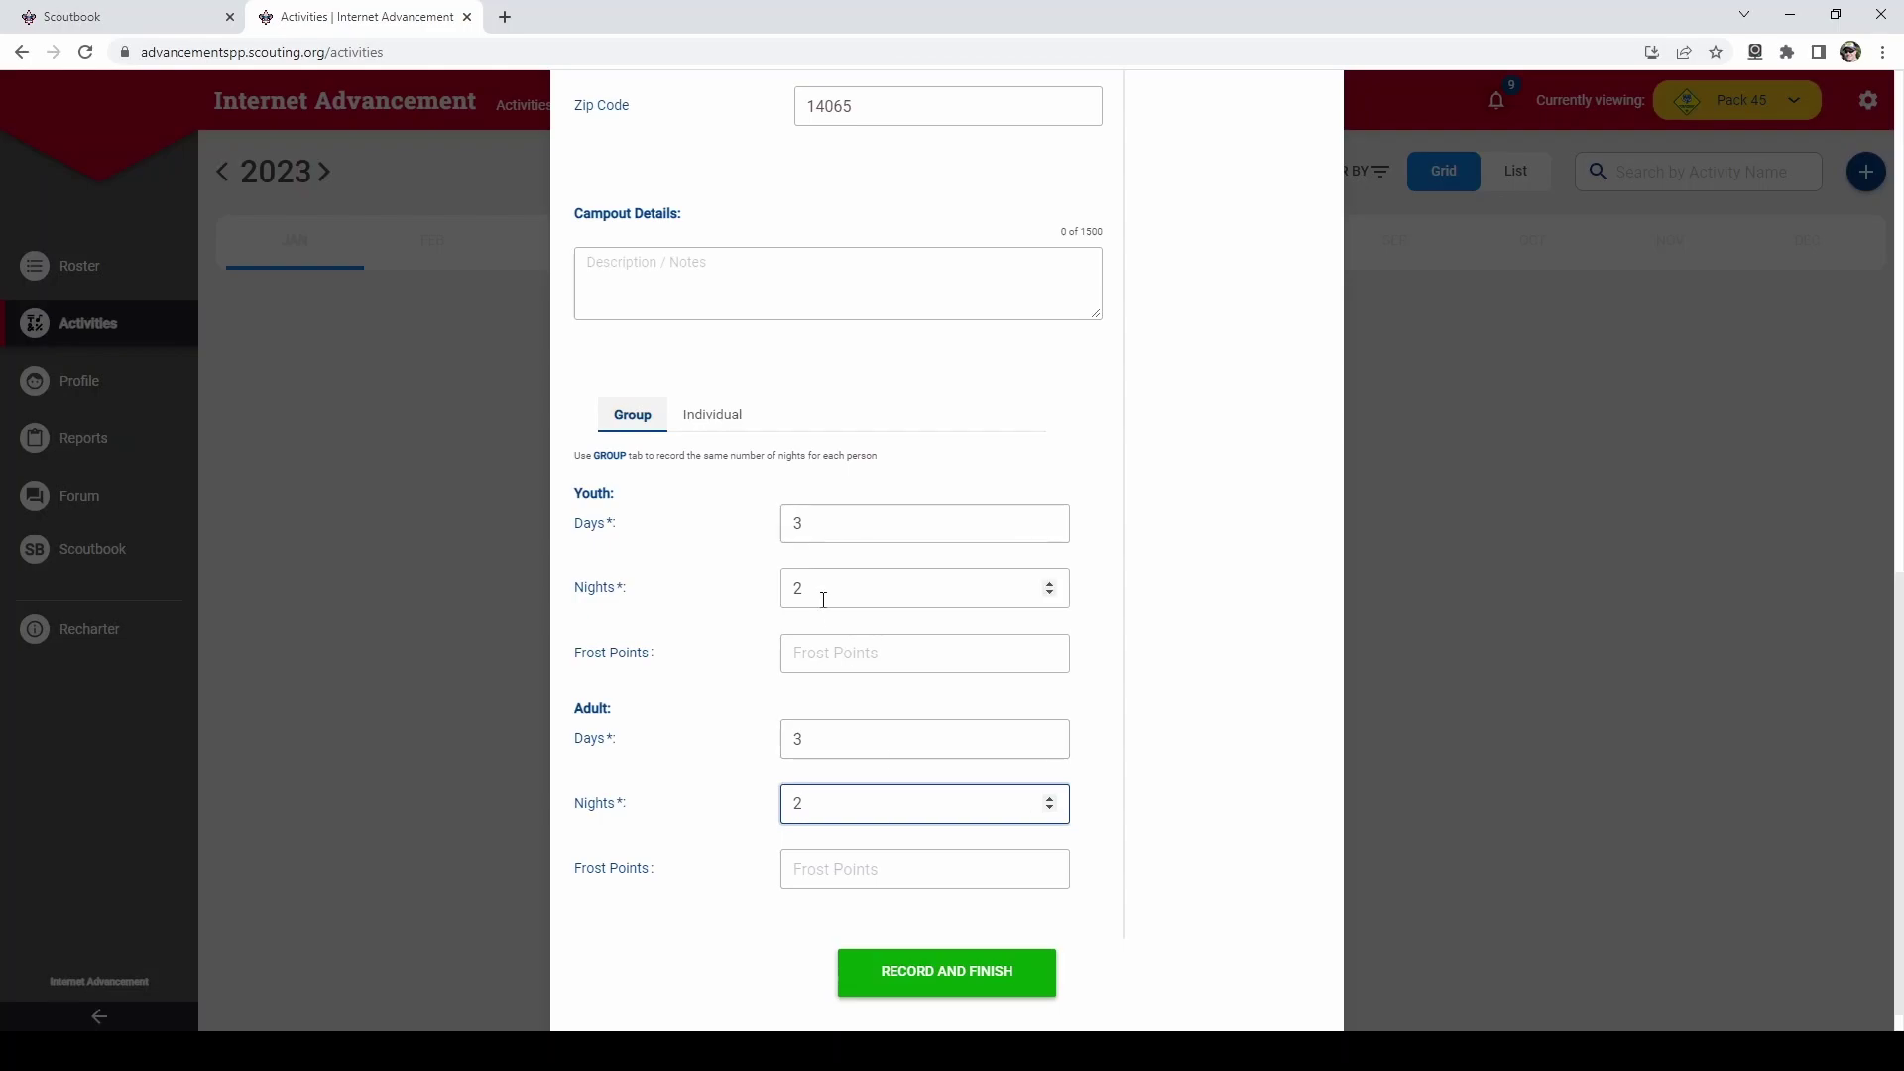
- Under Individual, change the last youth to 2 days and 1 night
{"action": "left_click", "coordinate": [725, 416]}
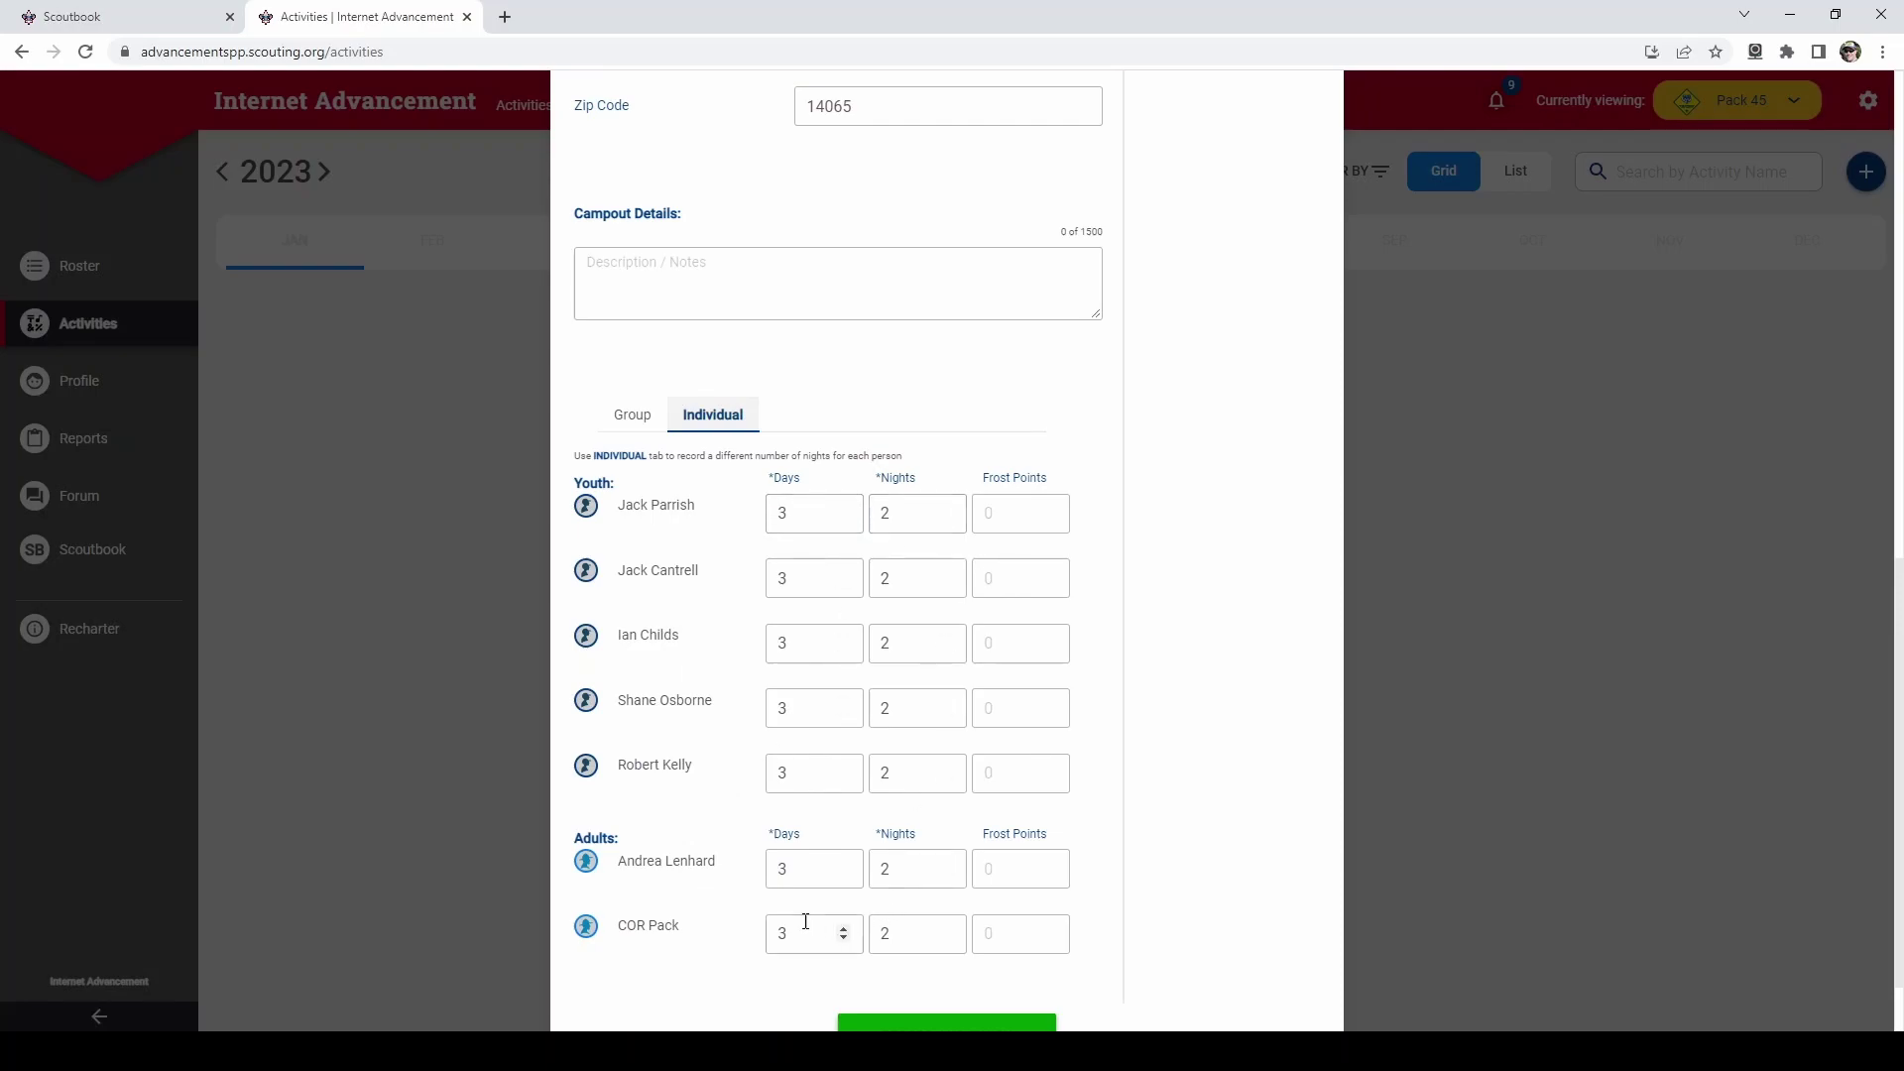
{"action": "scroll", "coordinate": [662, 909], "scroll_direction": "down", "scroll_amount": 1}
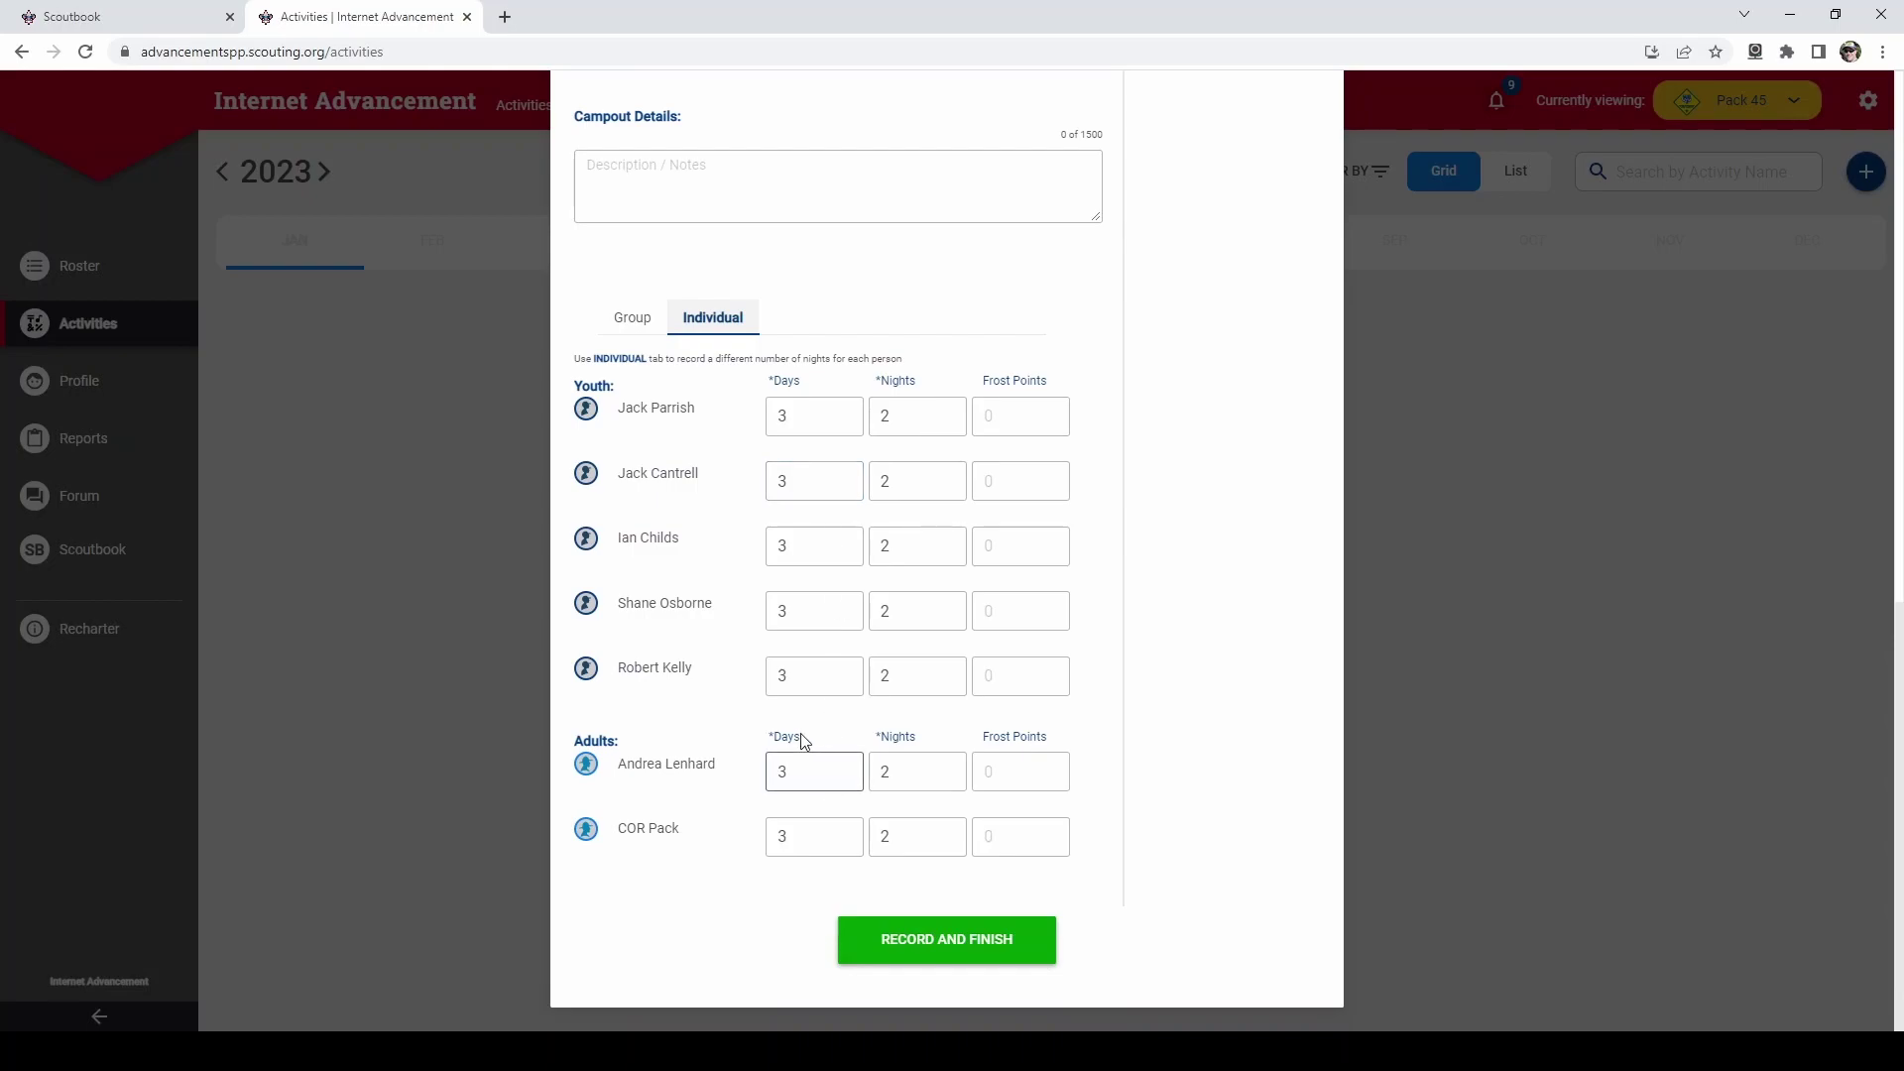
{"action": "left_click", "coordinate": [811, 679]}
{"action": "left_click_drag", "start_coordinate": [811, 679], "coordinate": [729, 671]}
{"action": "type", "text": "2"}
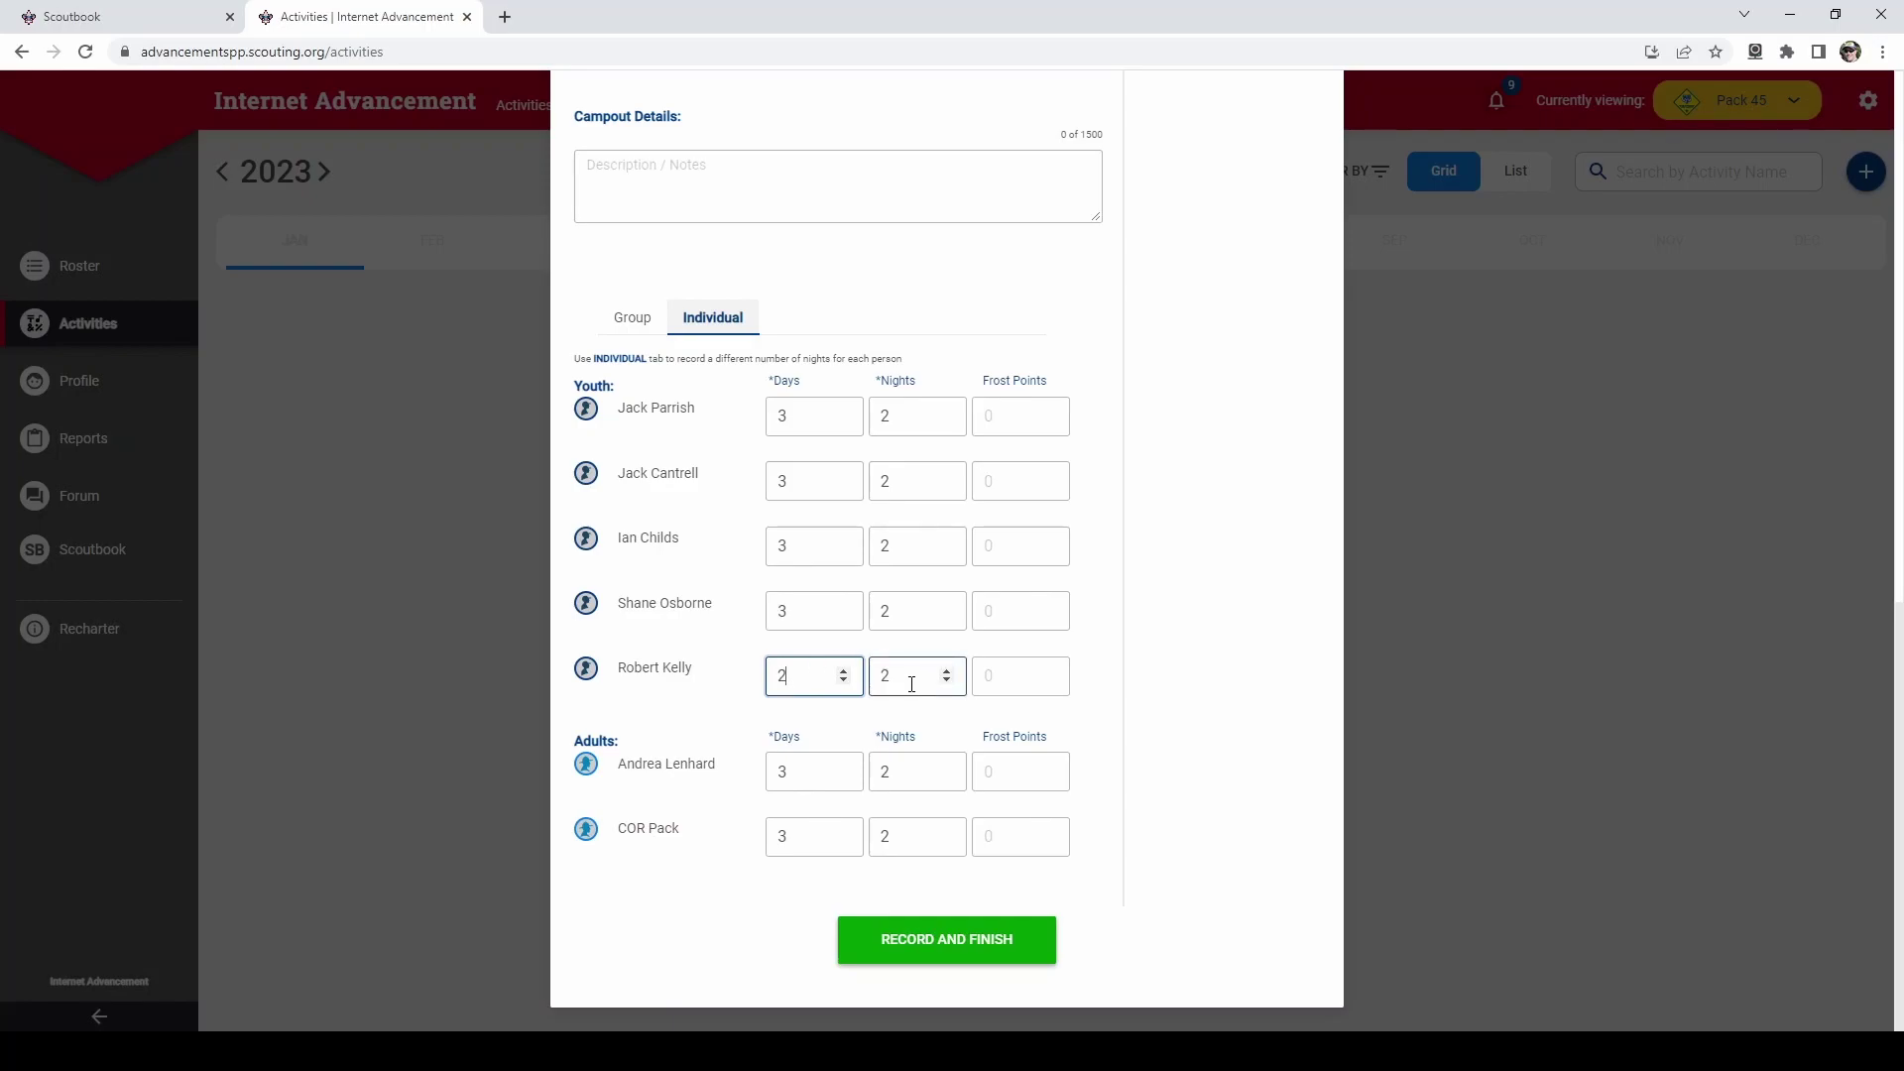
{"action": "key", "text": "Tab"}
{"action": "type", "text": "1"}
- Record the Fall Campout and view October 2022 activities showing its 7-participant card
{"action": "left_click", "coordinate": [1007, 947]}
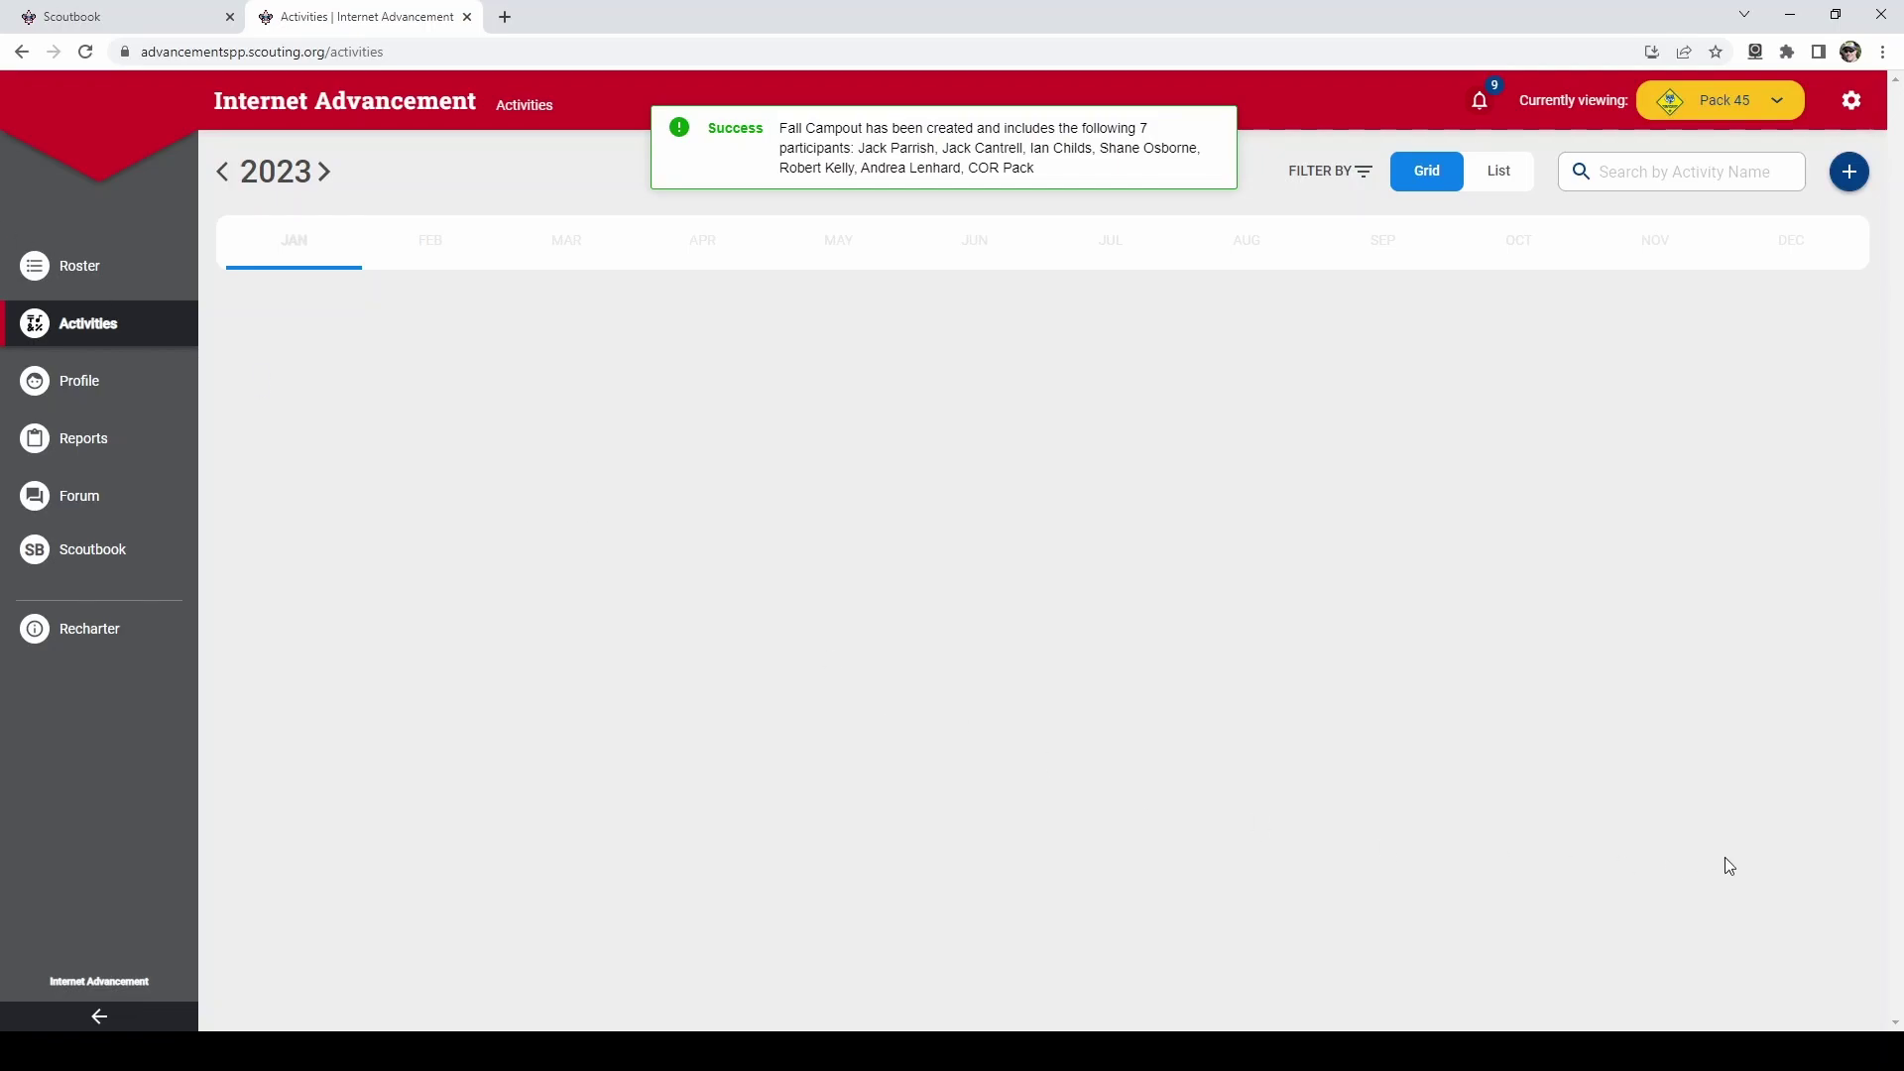
{"action": "left_click", "coordinate": [223, 173]}
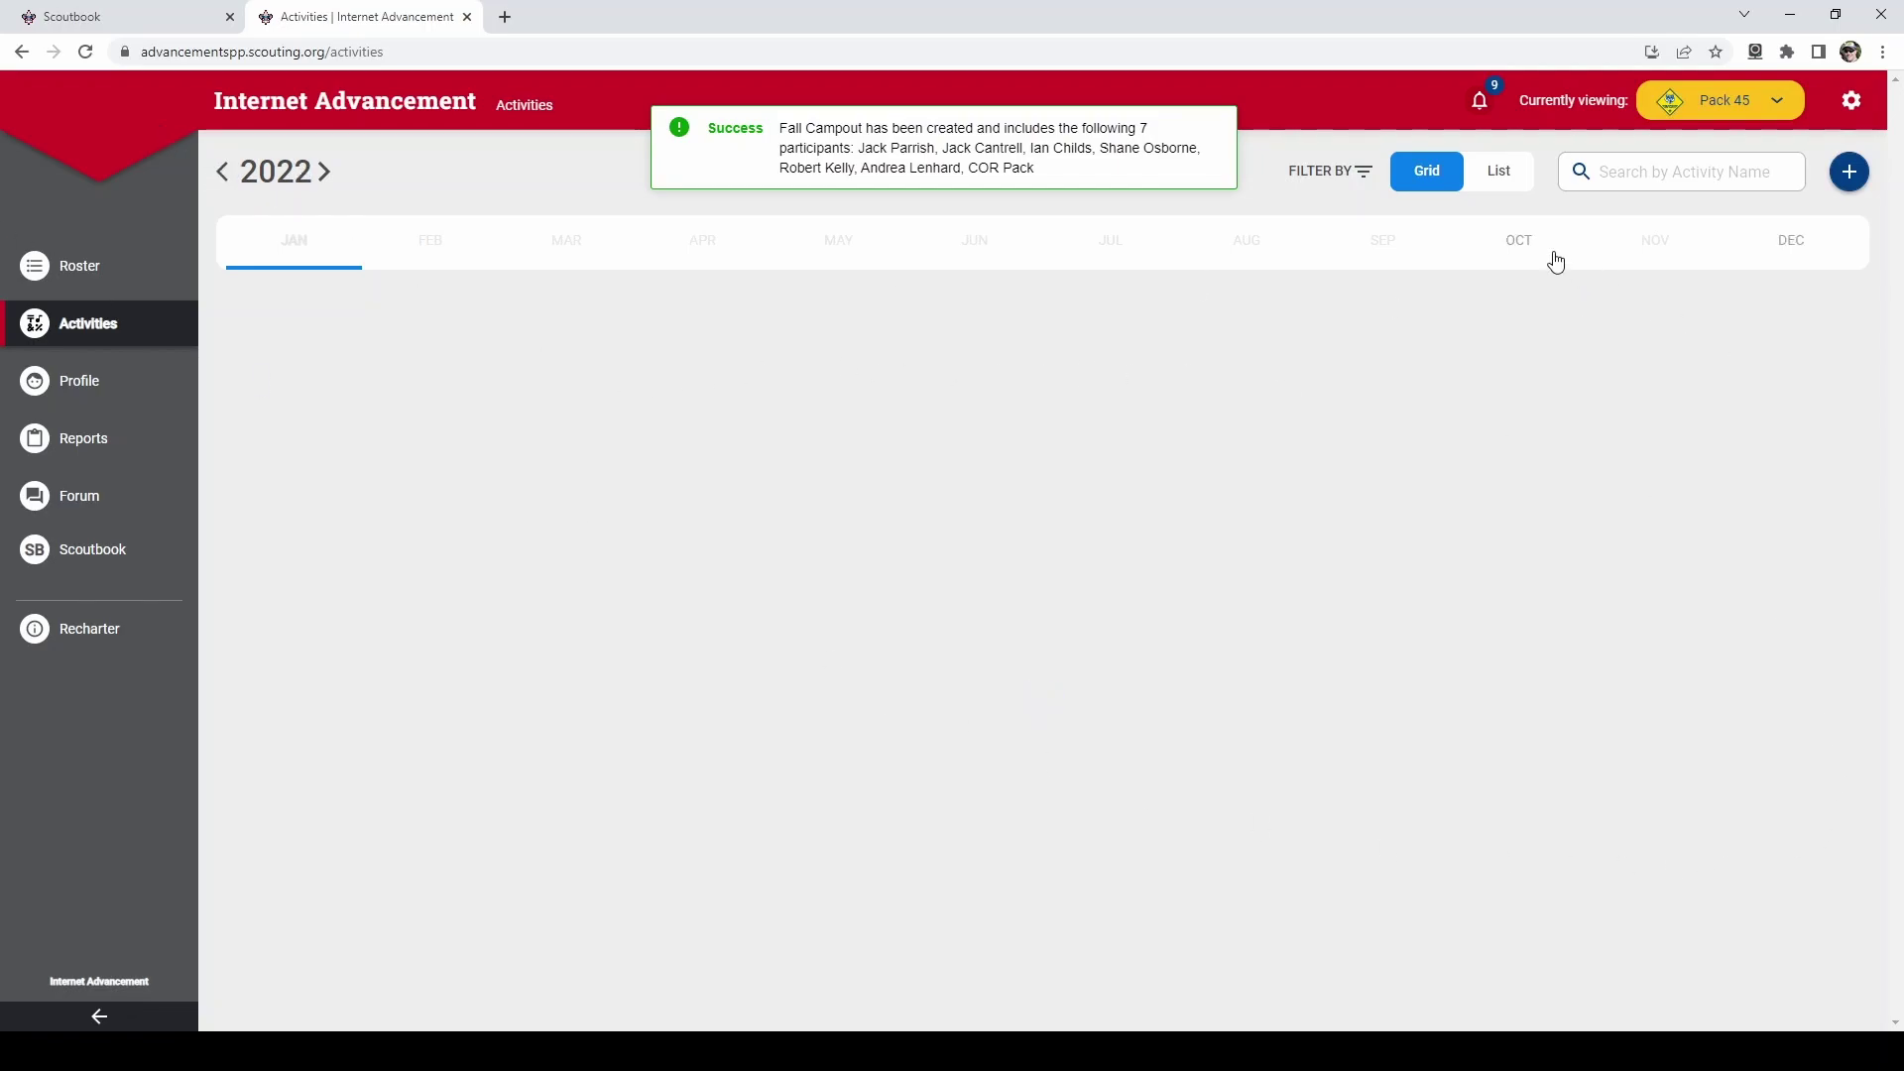
{"action": "left_click", "coordinate": [1520, 248]}
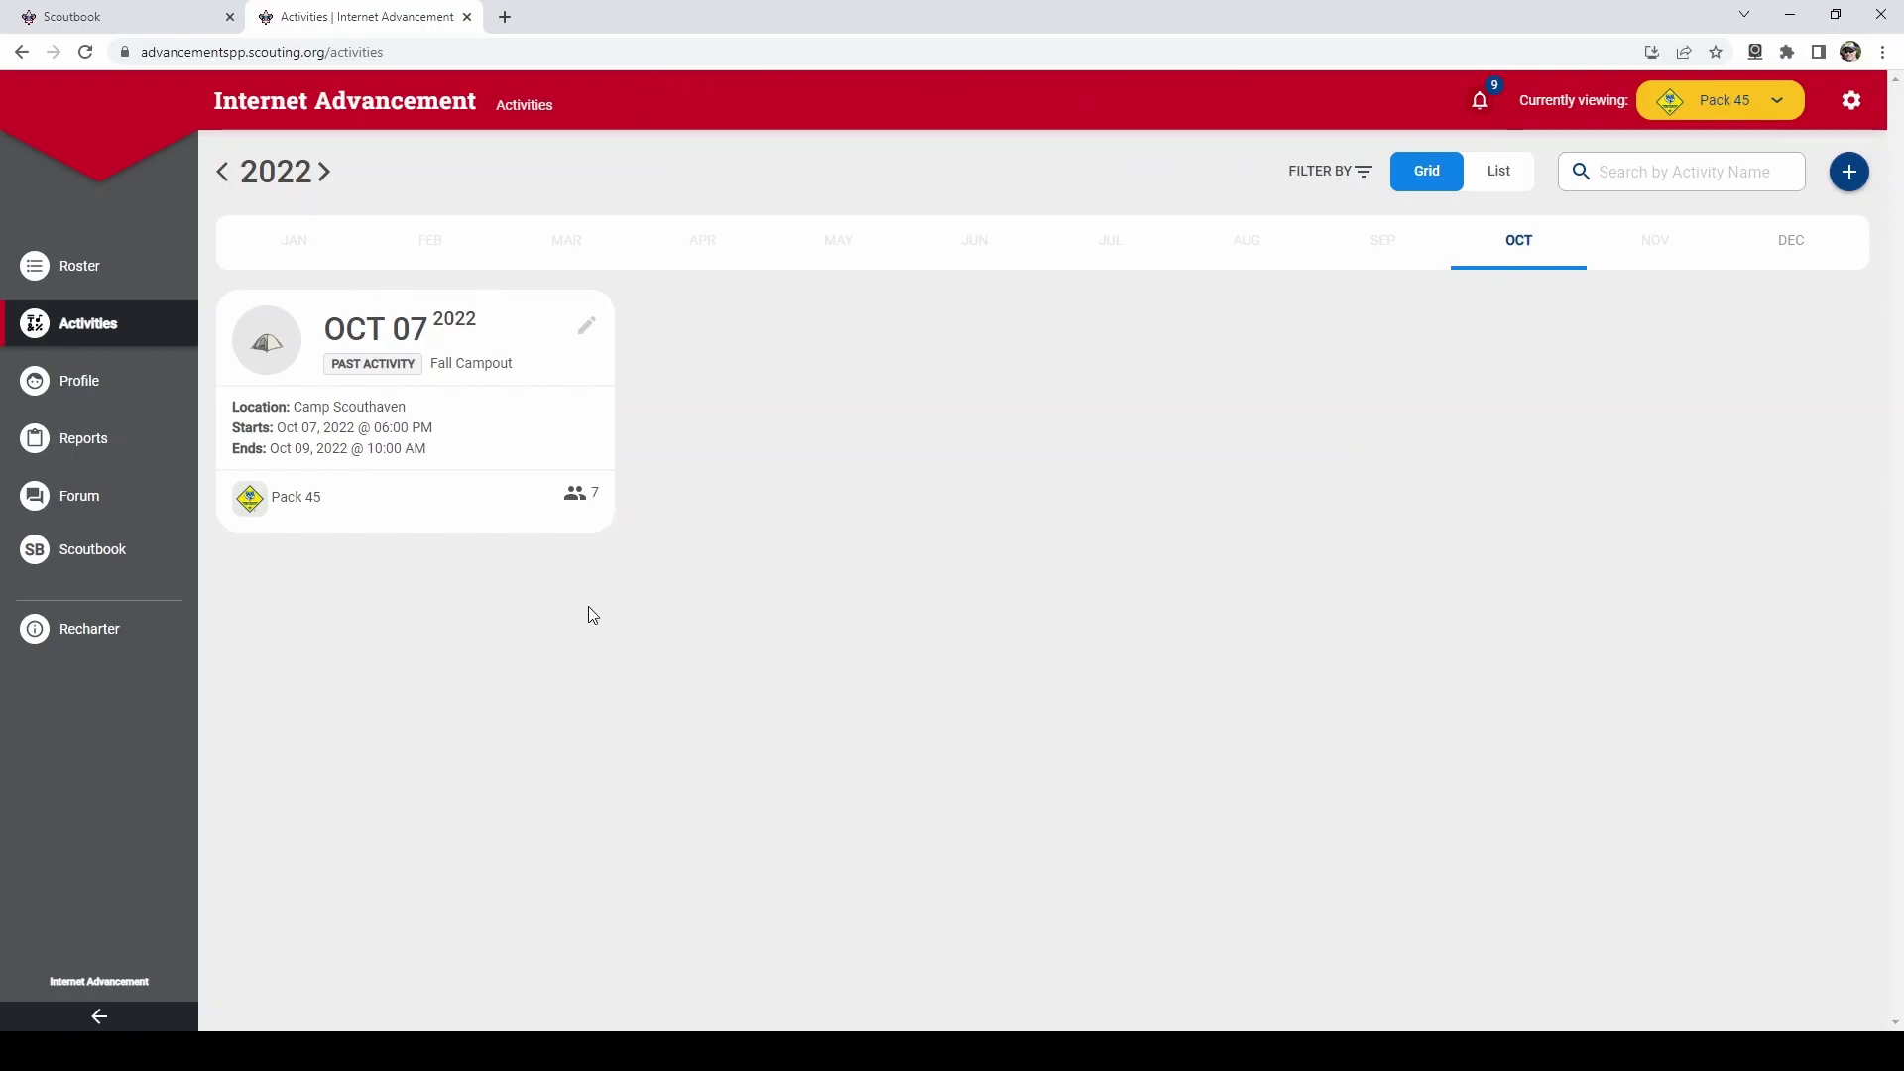
- Choose Service Hours and create a blank service project form dated 1/9/2023
{"action": "left_click", "coordinate": [1854, 181]}
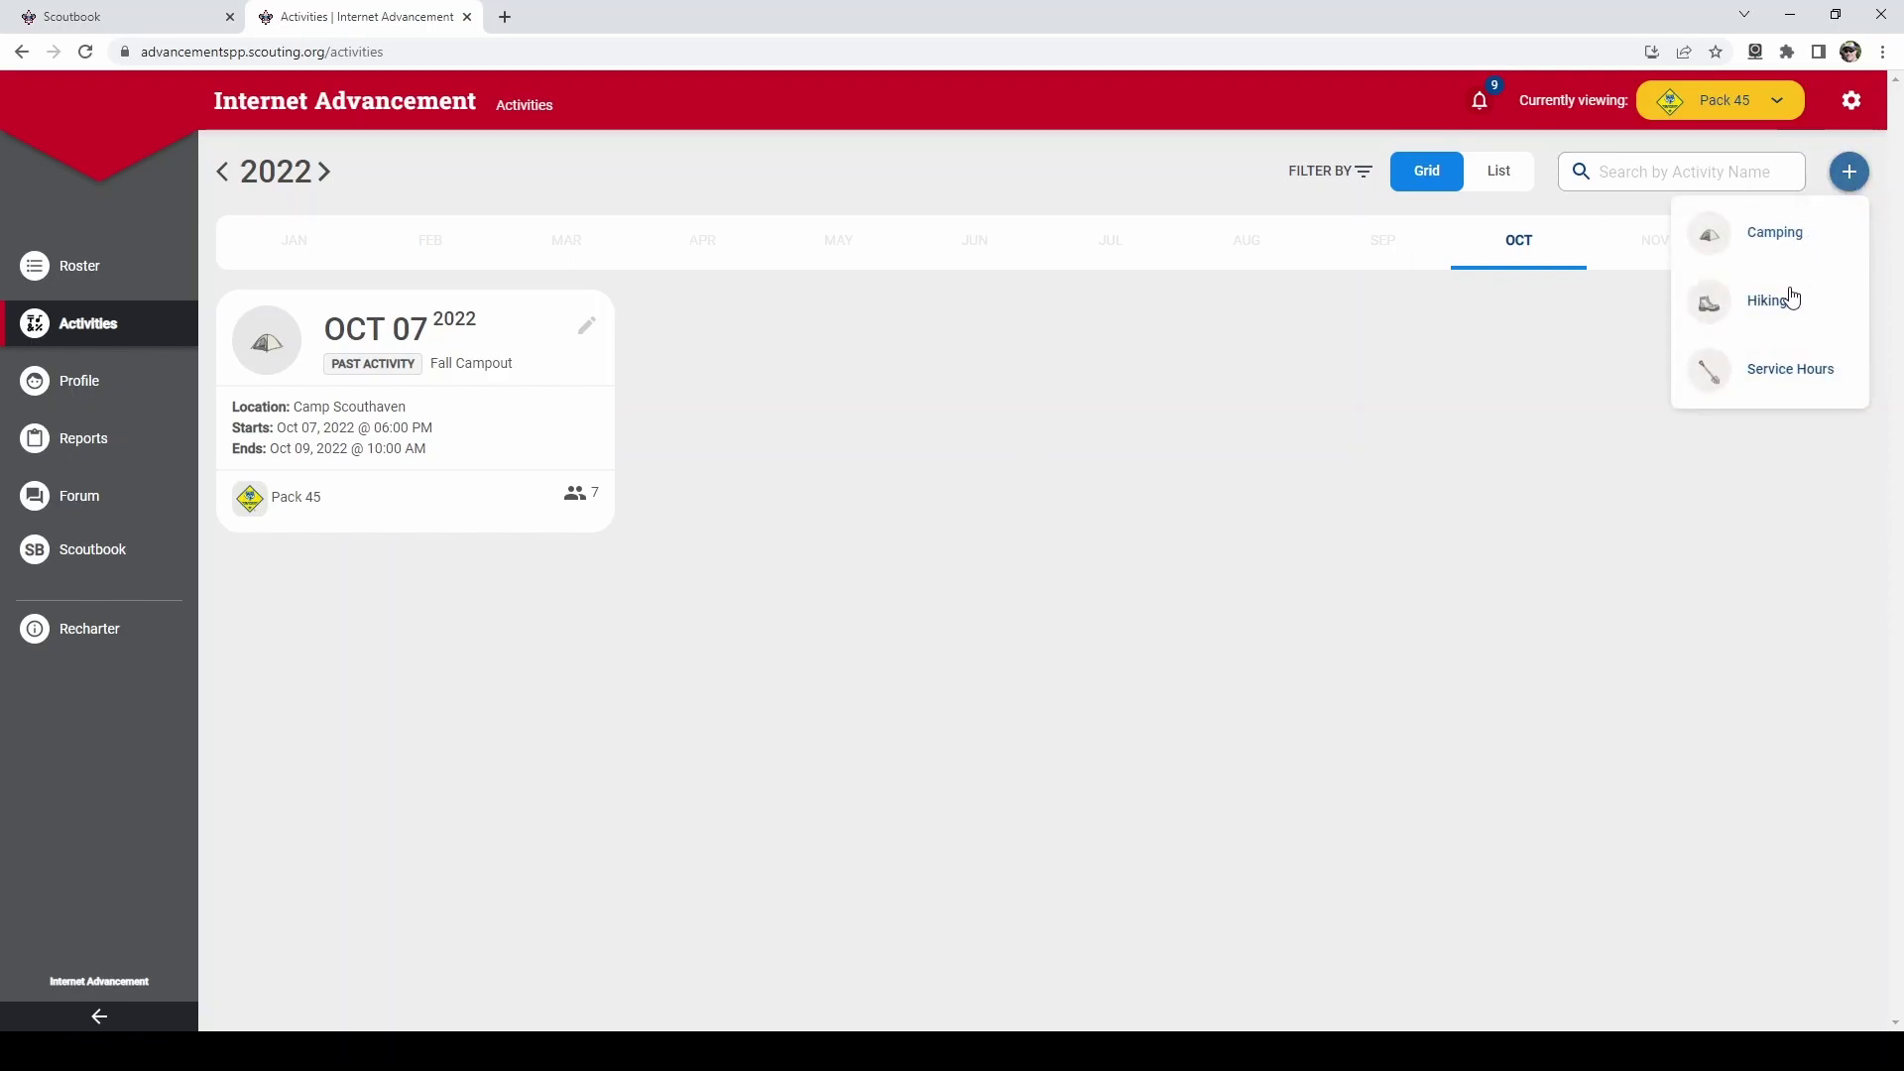
{"action": "left_click", "coordinate": [1791, 373]}
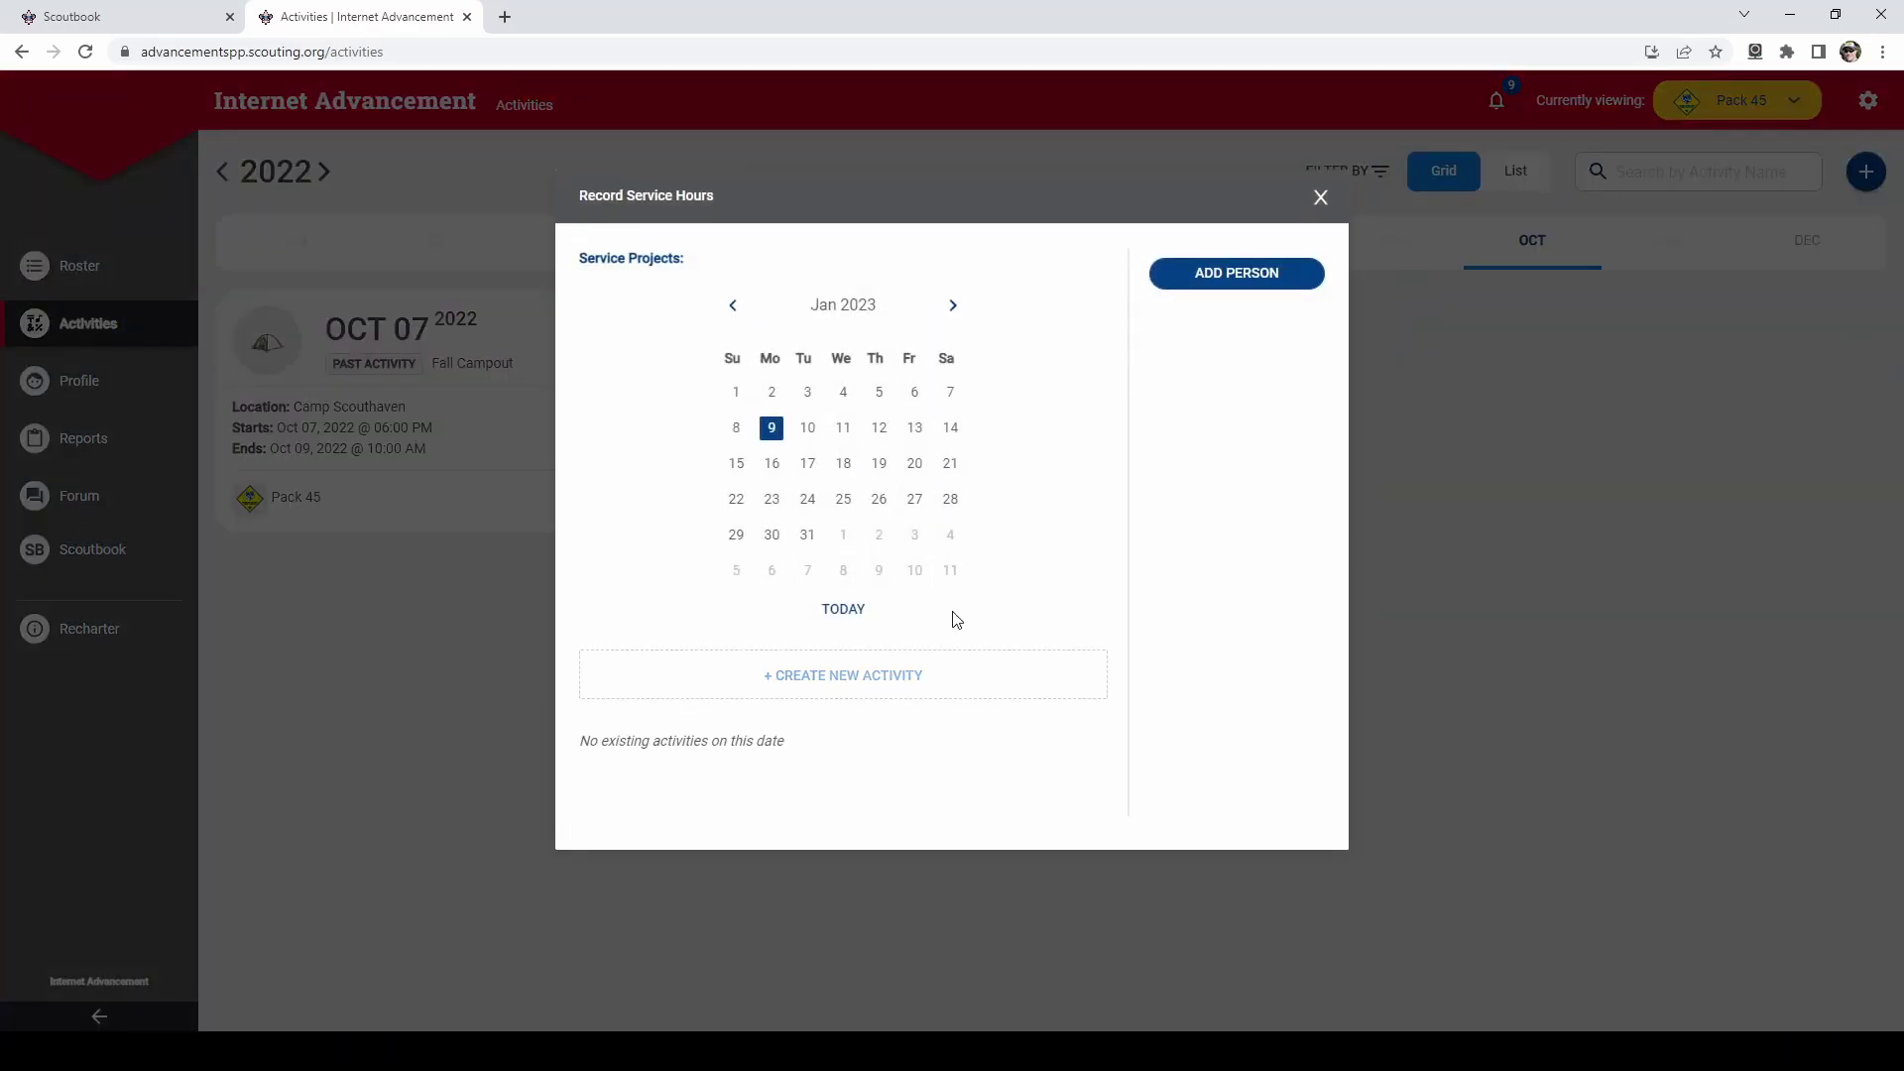
{"action": "left_click", "coordinate": [904, 679]}
{"action": "scroll", "coordinate": [1073, 682], "scroll_direction": "down", "scroll_amount": 9}
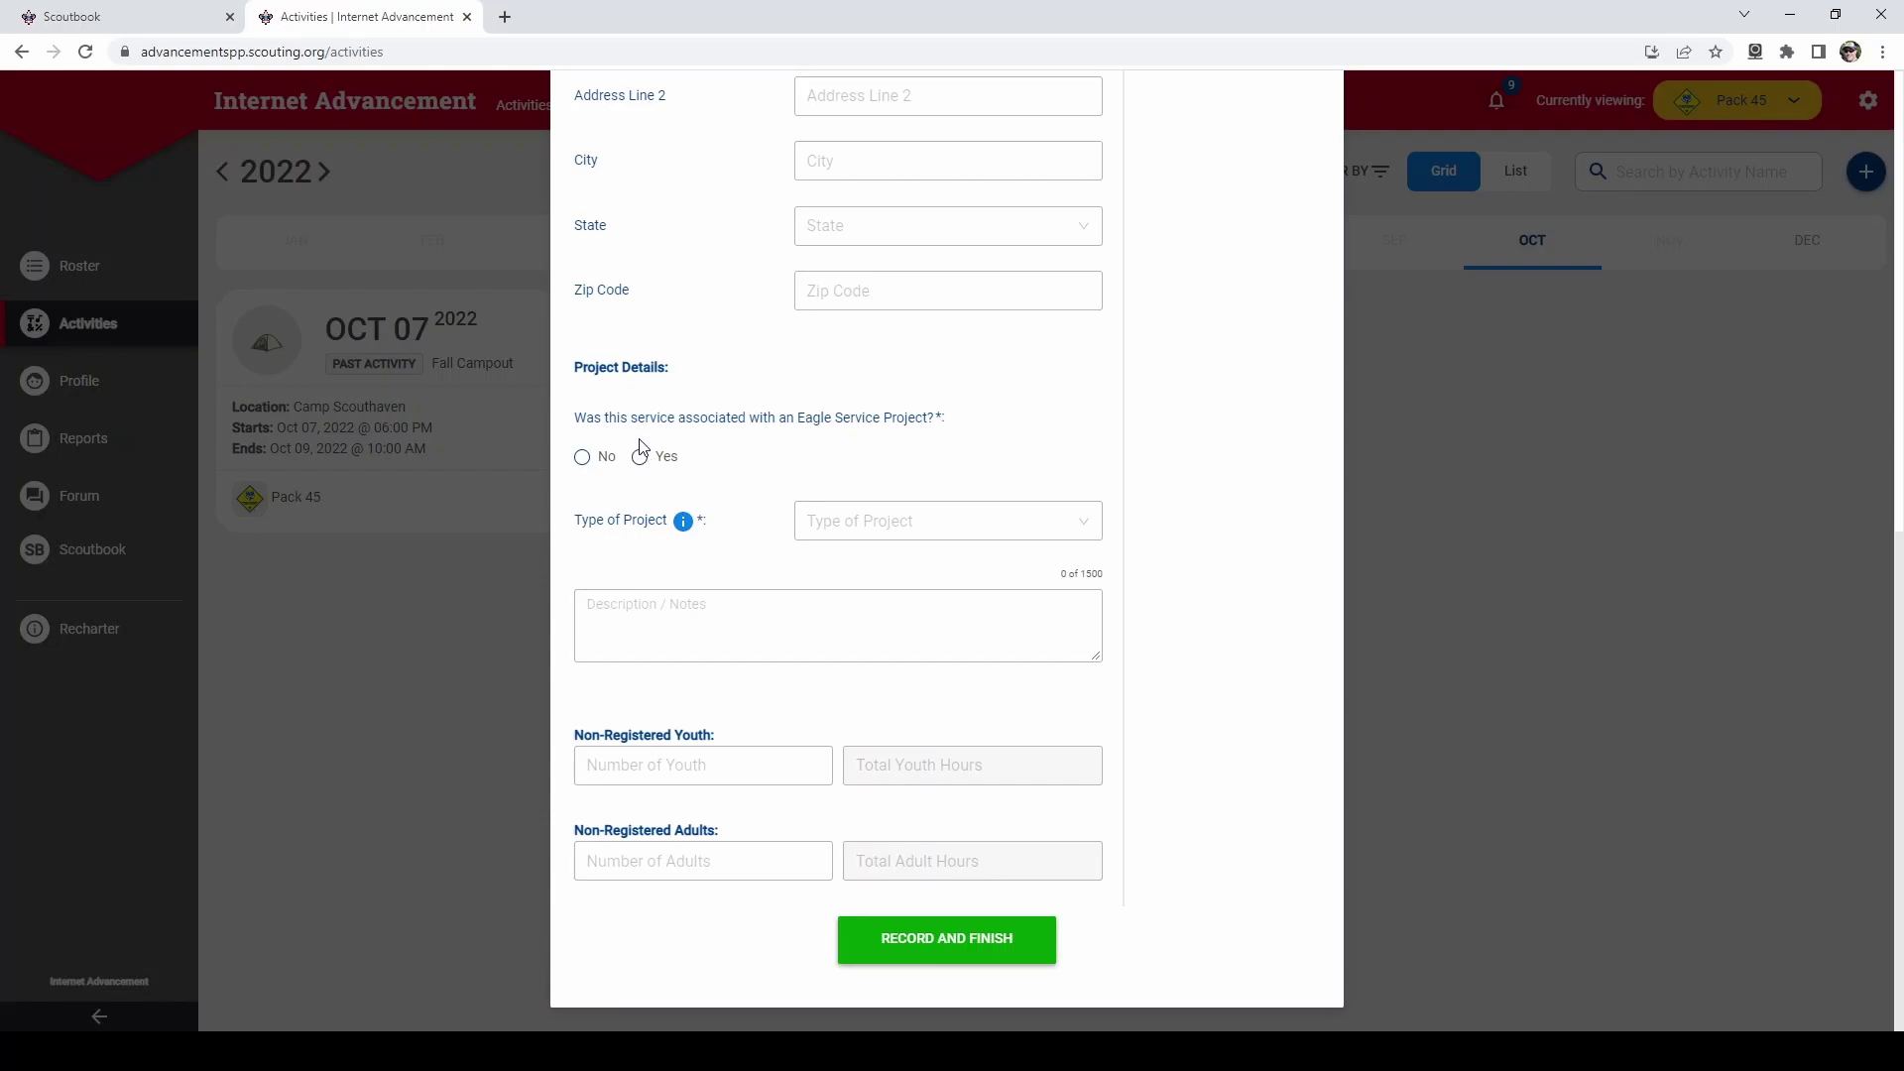
{"action": "scroll", "coordinate": [1194, 553], "scroll_direction": "up", "scroll_amount": 5}
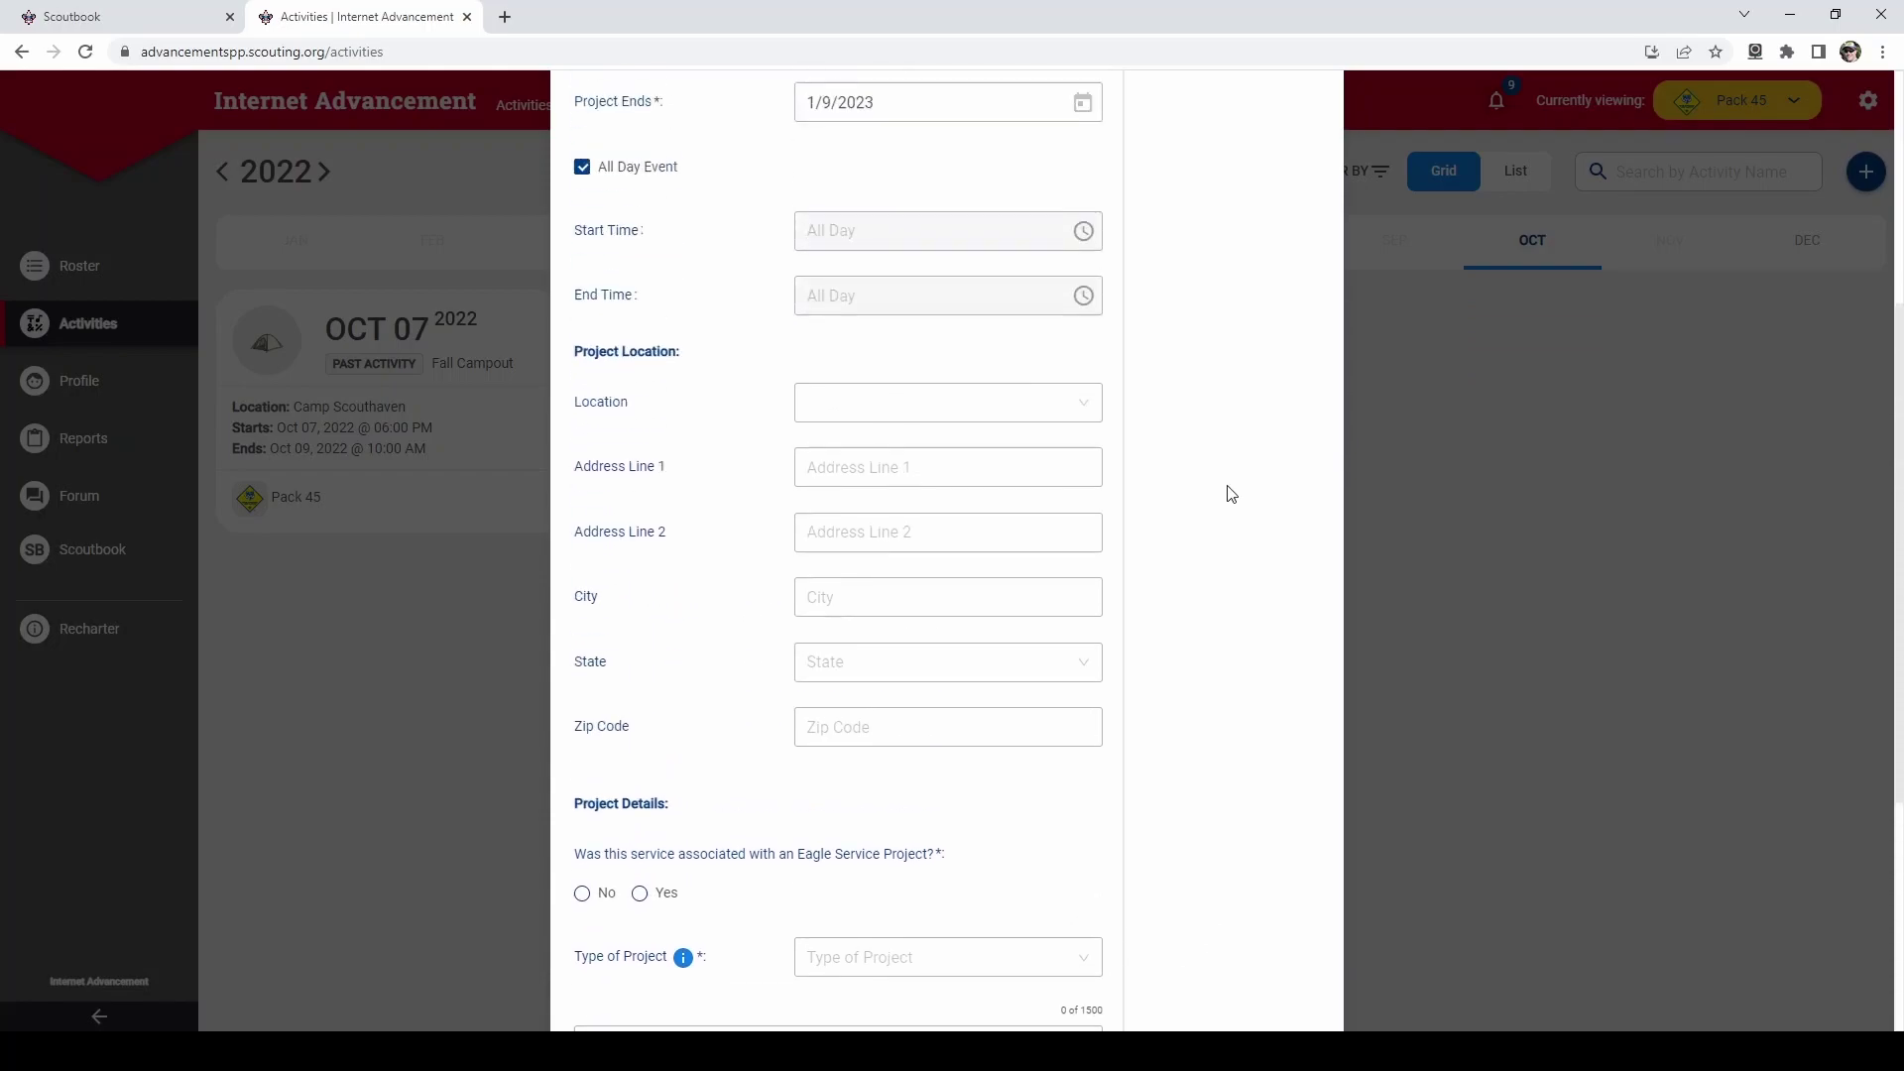